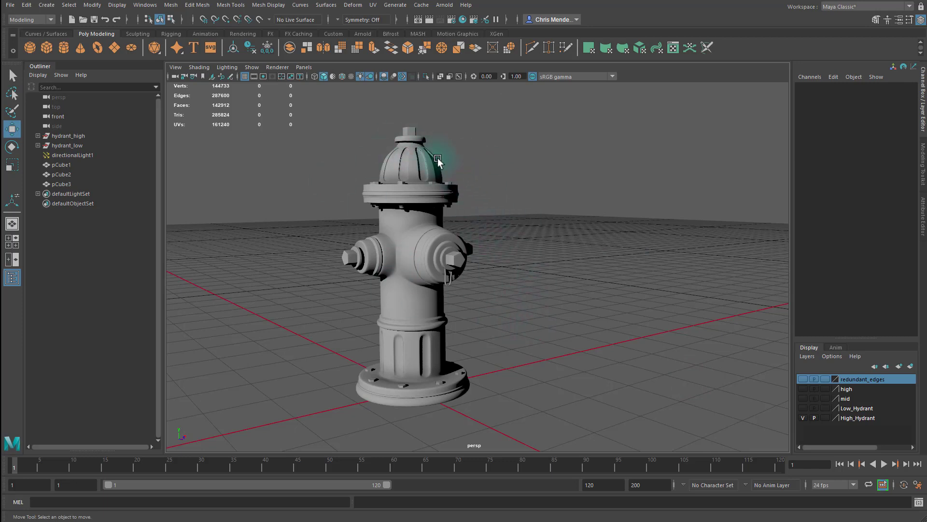
Select the high-poly hydrant and examine its dense wireframe around the nozzles, flange and body, then clear the selection
click(423, 356)
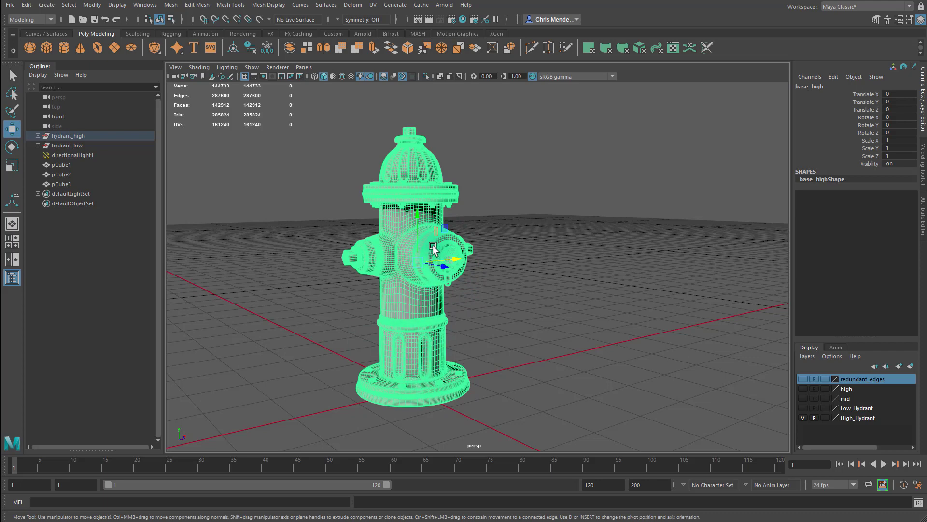
scroll(418, 211, up, 5)
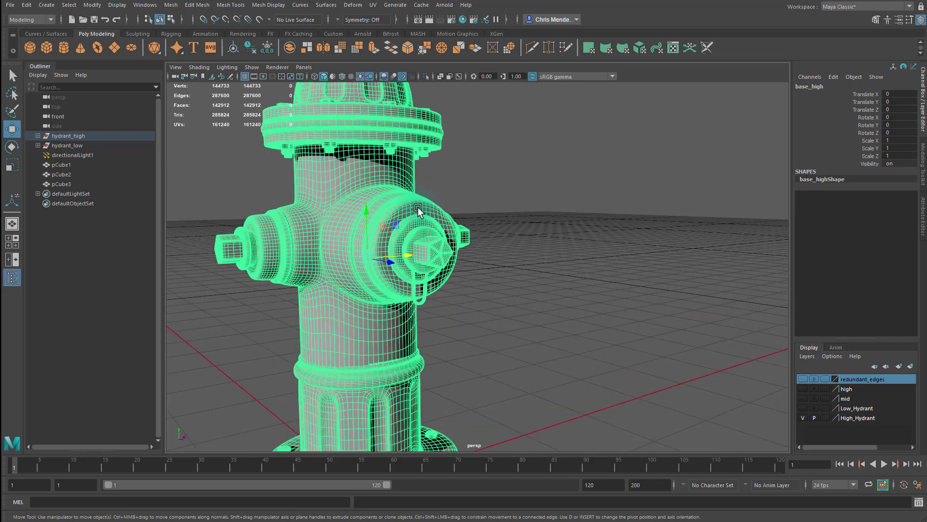
scroll(418, 207, up, 4)
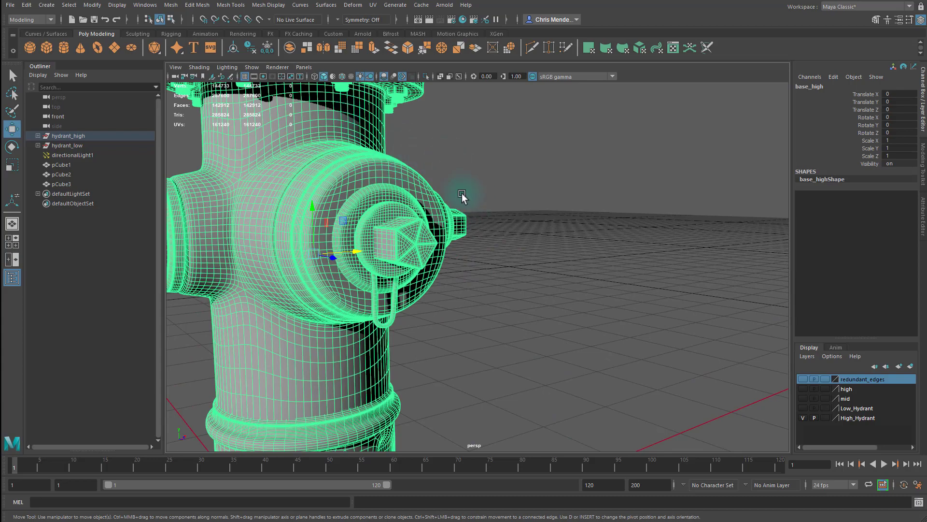
alt+middle_drag(500, 219, 599, 276)
alt+middle_drag(442, 161, 589, 264)
scroll(504, 242, up, 3)
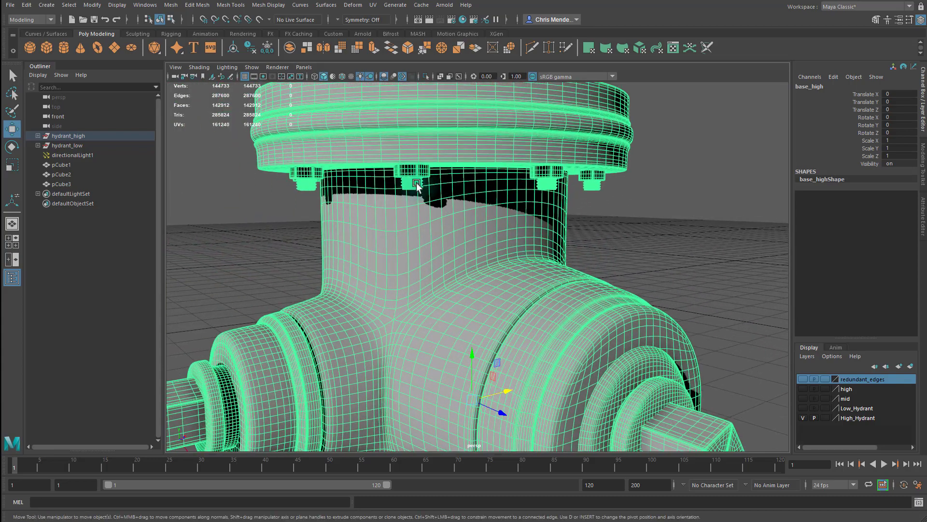
scroll(587, 253, down, 10)
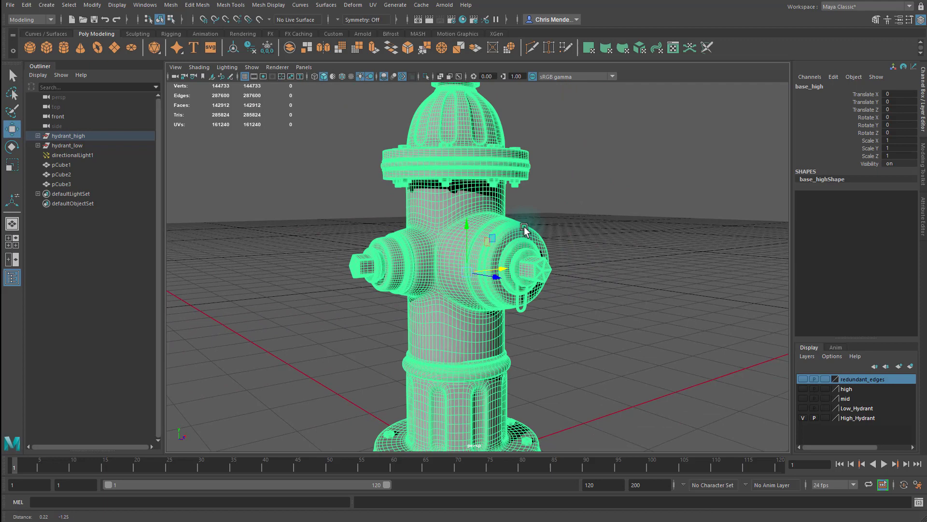
scroll(525, 231, down, 5)
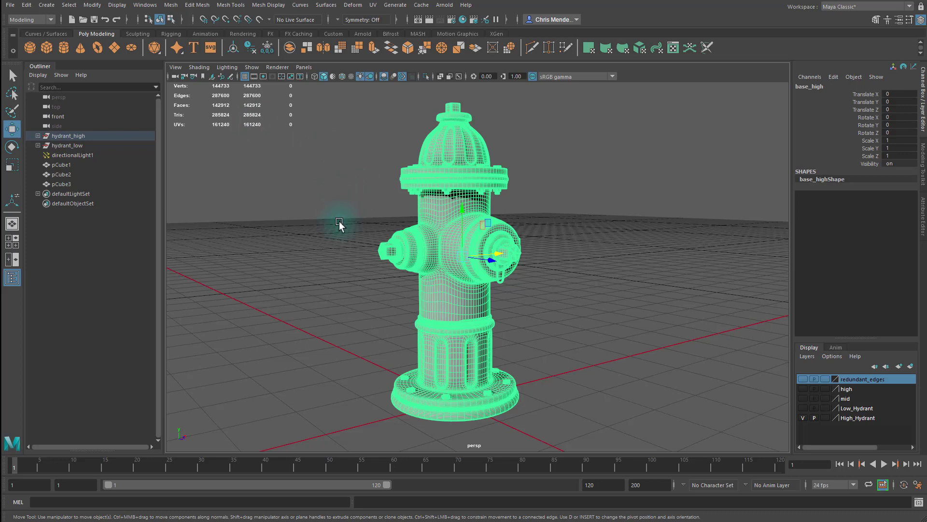
click(339, 220)
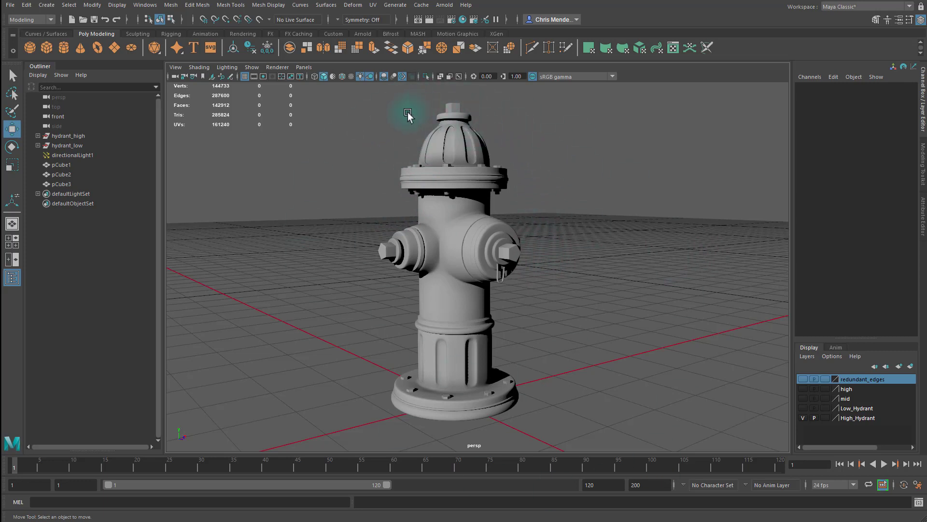
Select the high-poly hydrant, switch visibility from the High_Hydrant layer to Low_Hydrant, and select the low-poly base mesh
drag(387, 150, 654, 384)
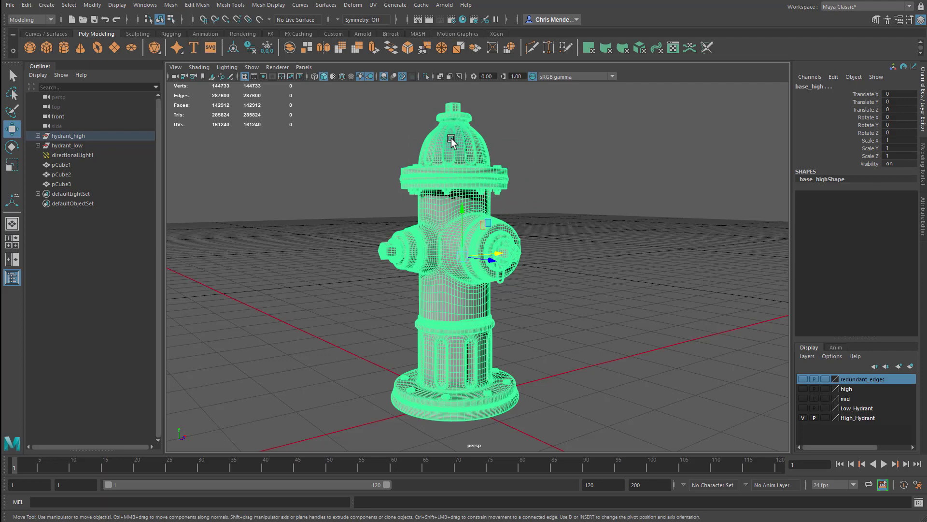
click(803, 408)
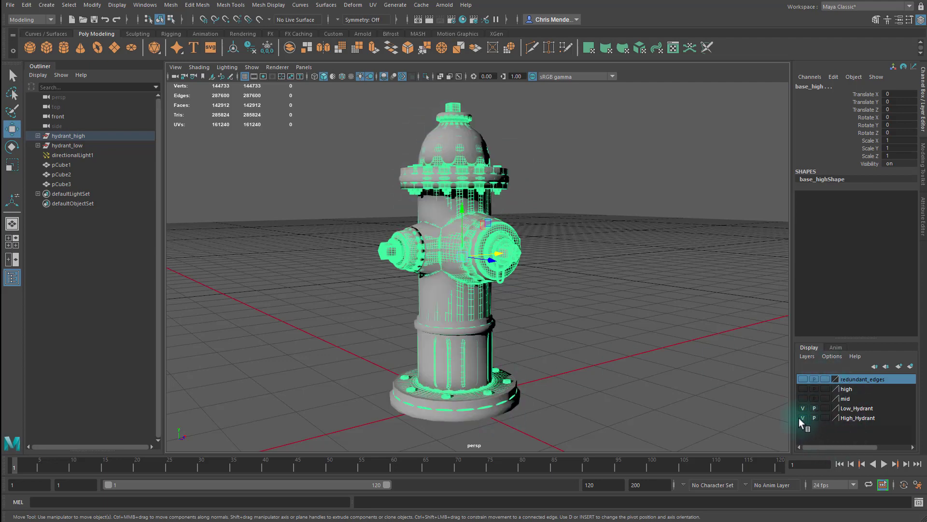
click(803, 418)
click(474, 383)
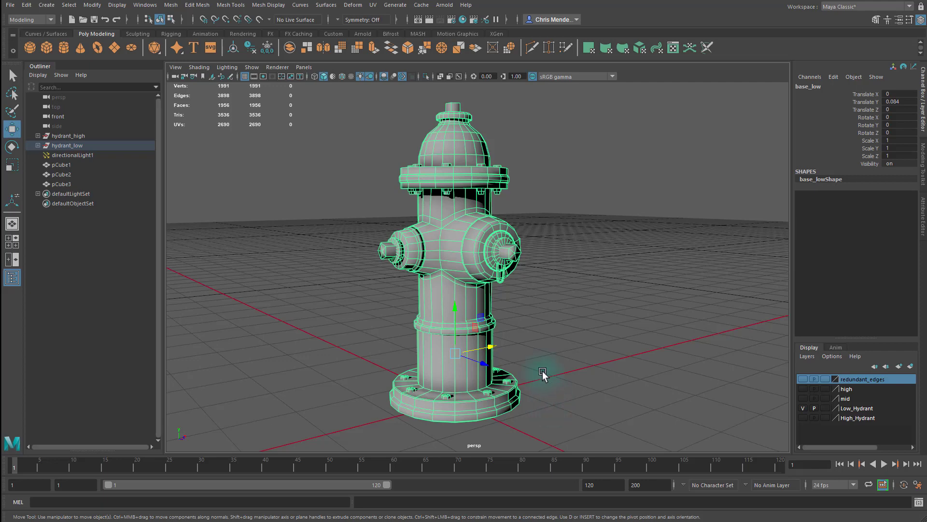
Compare the two meshes' wireframe density by switching to High_Hydrant and back to Low_Hydrant, selecting the mesh each time
click(803, 417)
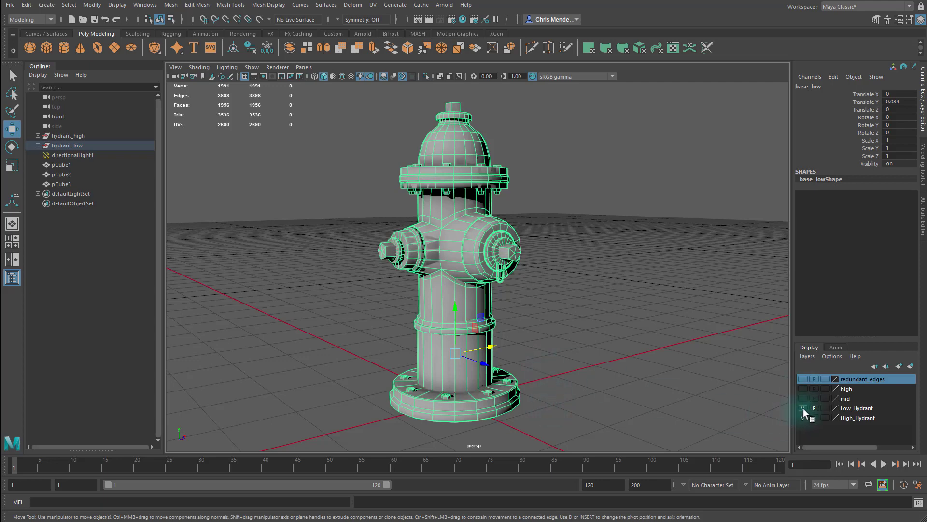
click(802, 408)
click(435, 369)
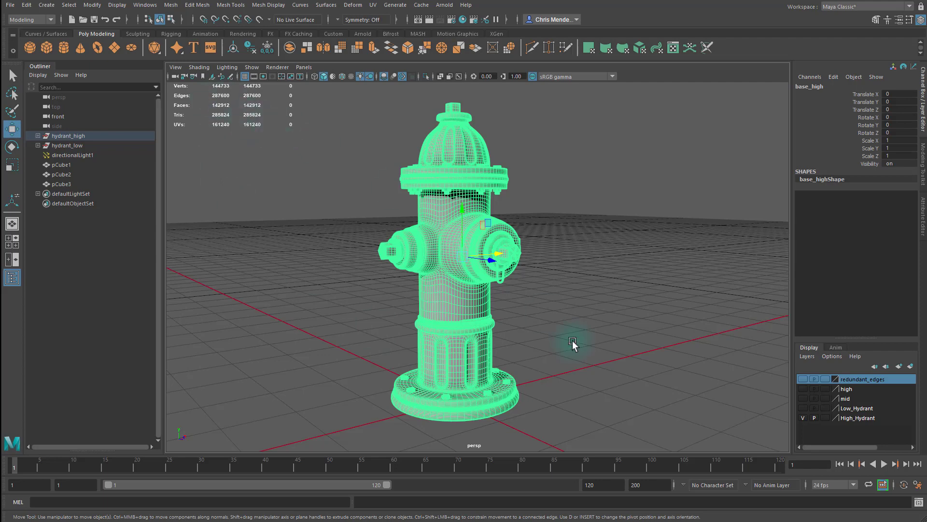
click(803, 418)
click(802, 409)
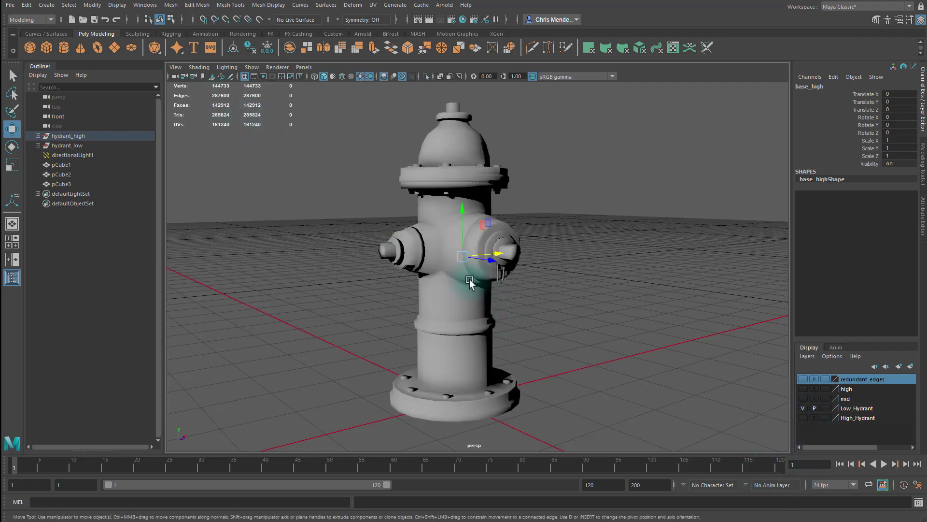
click(464, 352)
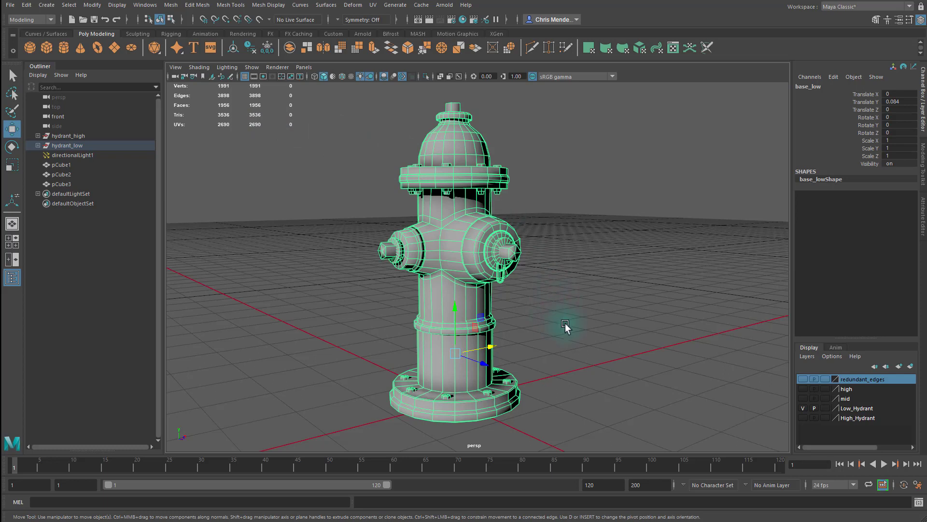
click(594, 332)
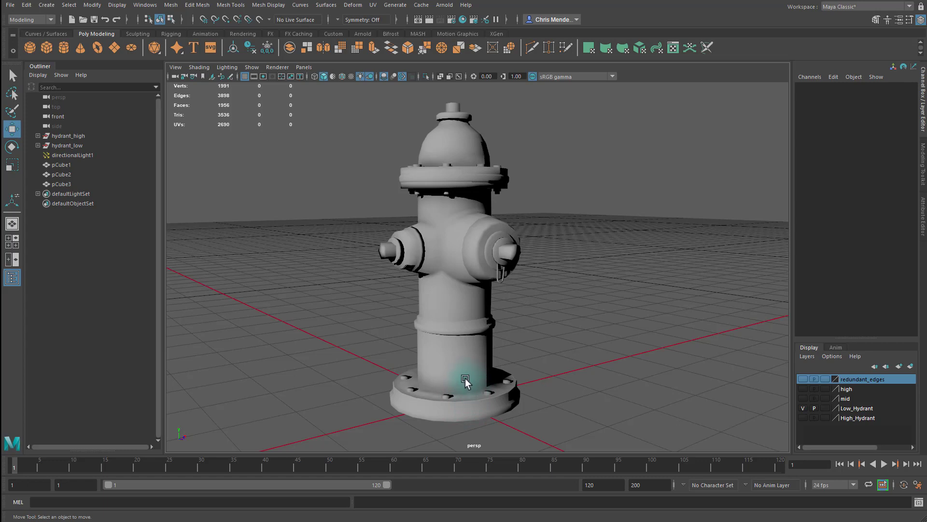
Select the low-poly hydrant and show the High_Hydrant layer together with Low_Hydrant
mouse_move(464, 374)
alt+mouse_down()
mouse_move(522, 379)
mouse_move(458, 367)
alt+mouse_up()
click(462, 351)
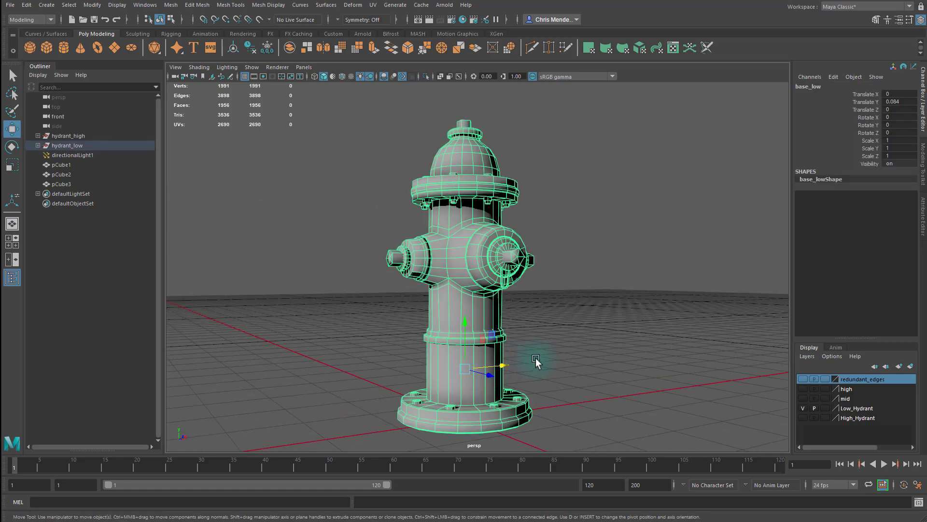
alt+drag(534, 363, 559, 348)
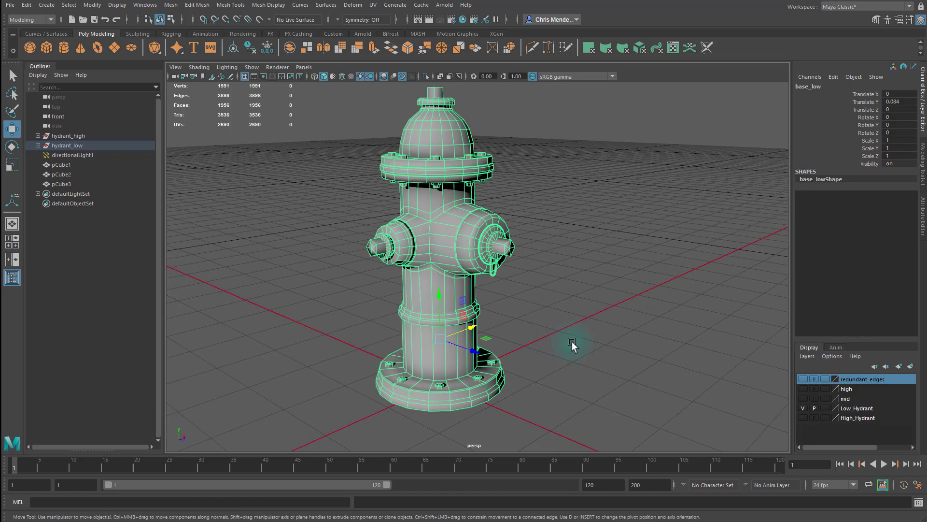
click(803, 418)
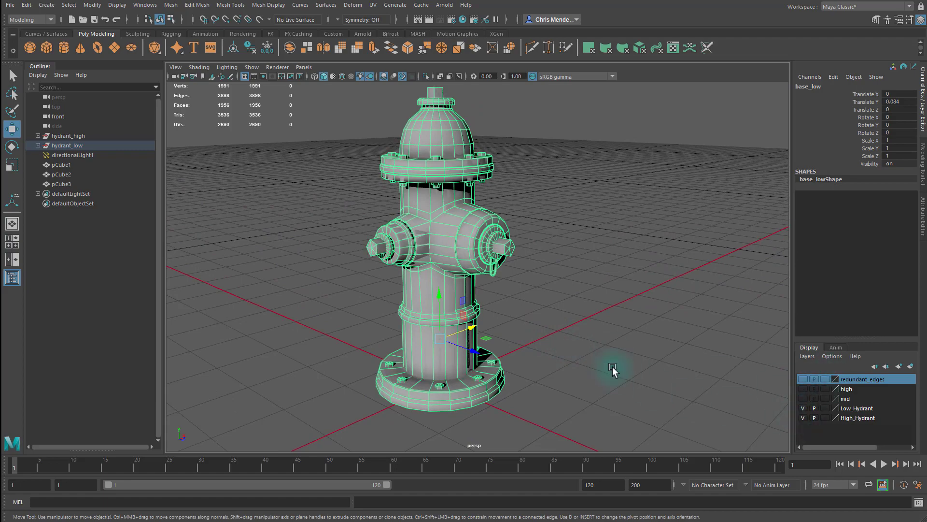
Clear the selection and examine how the overlapping high-poly and low-poly surfaces match at the nozzles, base, flange and dome
scroll(607, 319, up, 6)
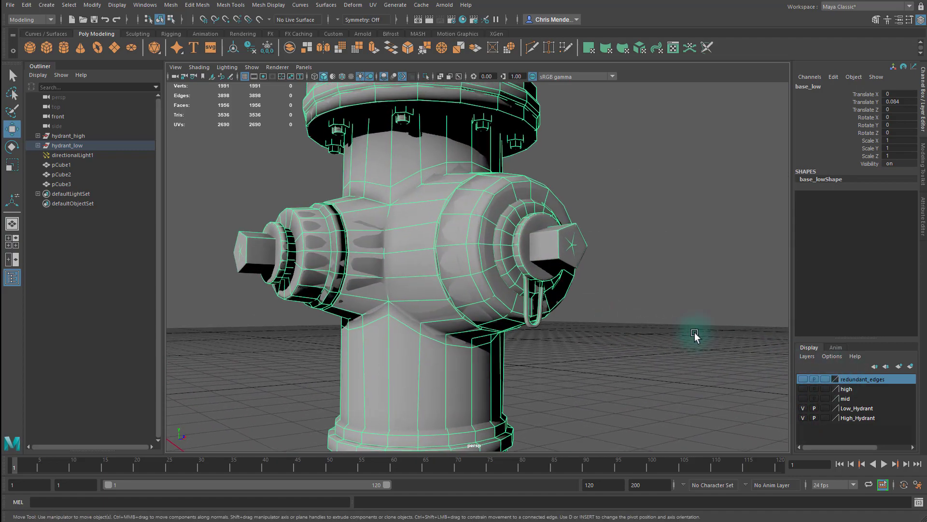
click(667, 349)
alt+drag(667, 349, 472, 259)
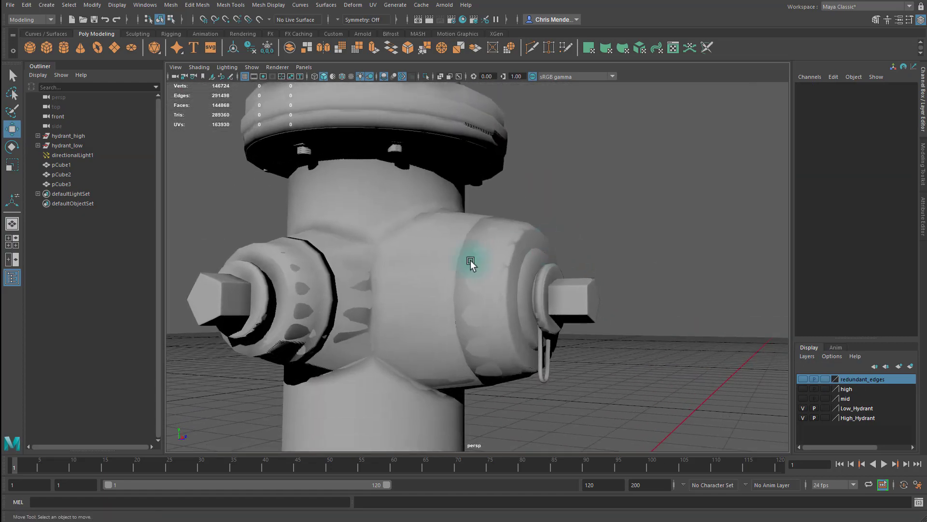
alt+right_drag(472, 259, 549, 253)
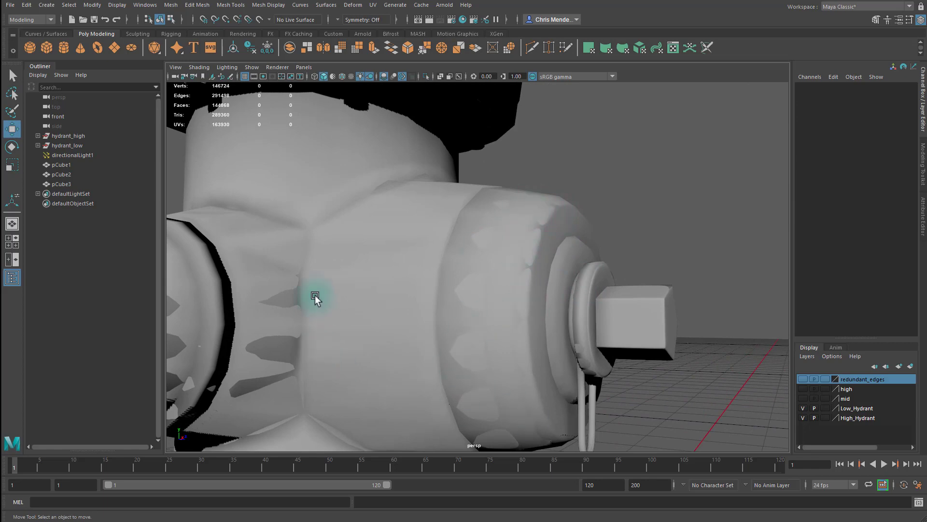
alt+drag(514, 258, 549, 340)
alt+right_drag(550, 340, 549, 359)
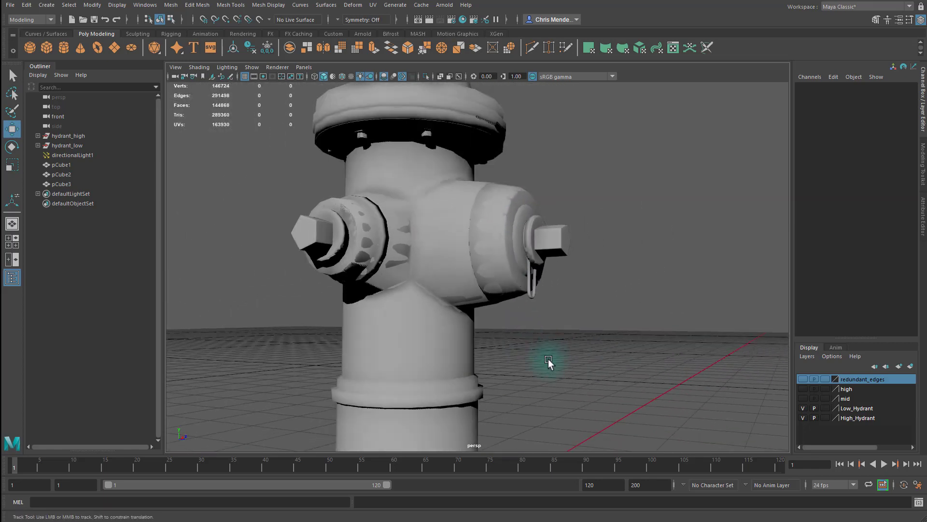
alt+middle_drag(548, 358, 569, 294)
alt+right_drag(569, 298, 553, 298)
alt+drag(553, 298, 550, 348)
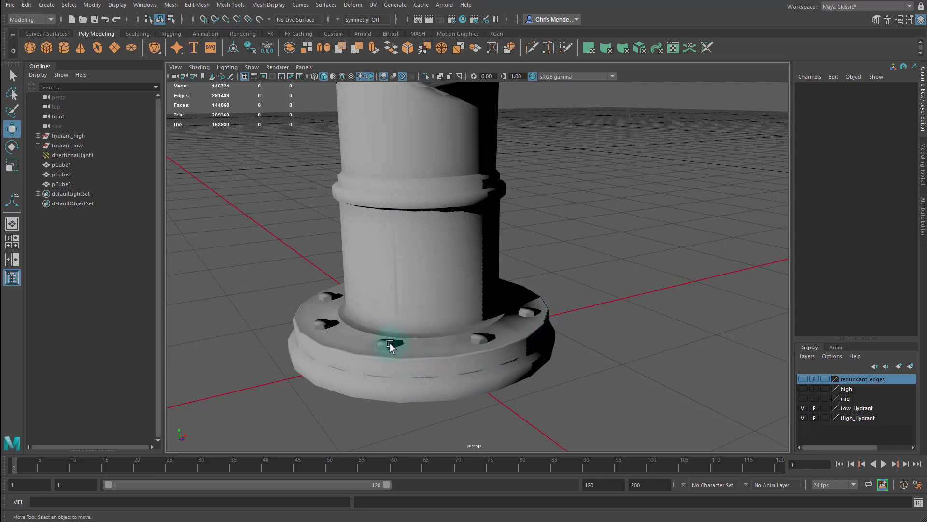
alt+middle_drag(371, 299, 377, 428)
alt+middle_drag(388, 260, 400, 341)
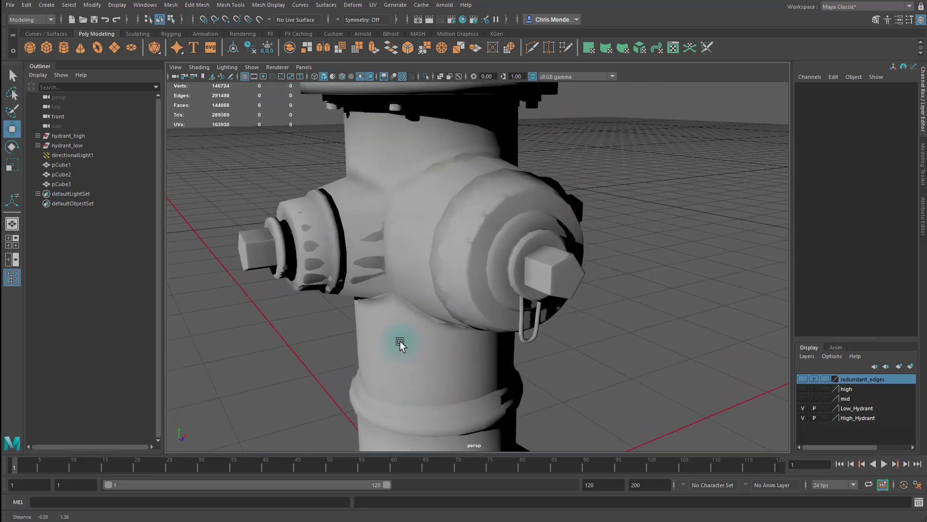
alt+drag(357, 290, 411, 314)
alt+middle_drag(452, 262, 447, 346)
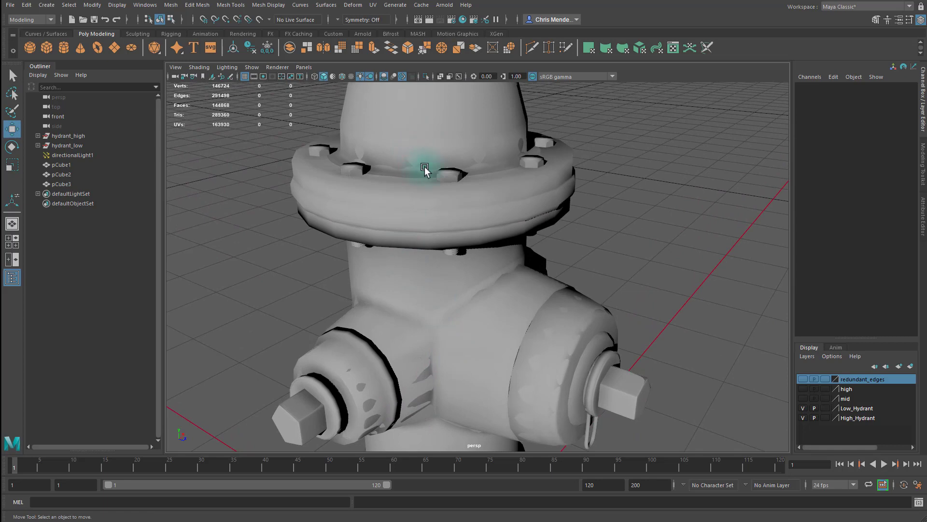
alt+middle_drag(439, 140, 444, 222)
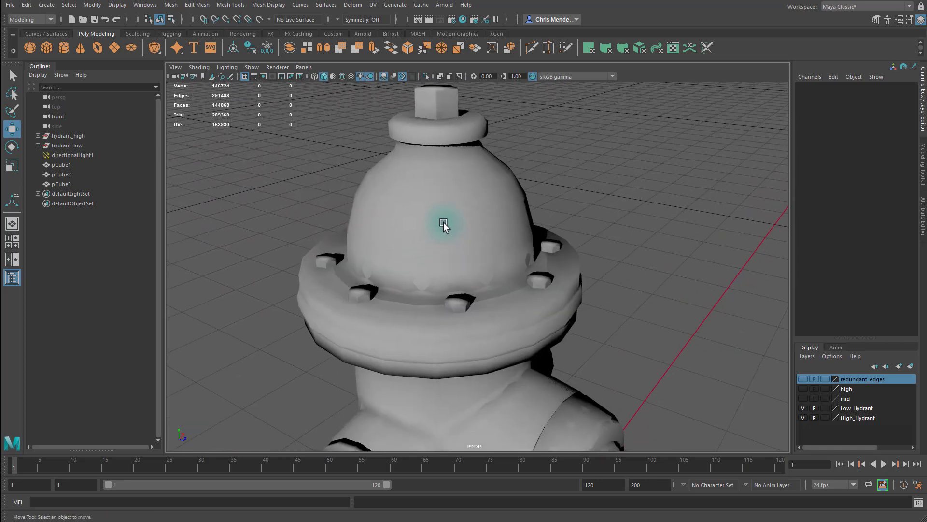
alt+middle_drag(421, 350, 404, 261)
alt+middle_drag(461, 353, 449, 302)
scroll(453, 355, down, 3)
alt+drag(453, 357, 471, 375)
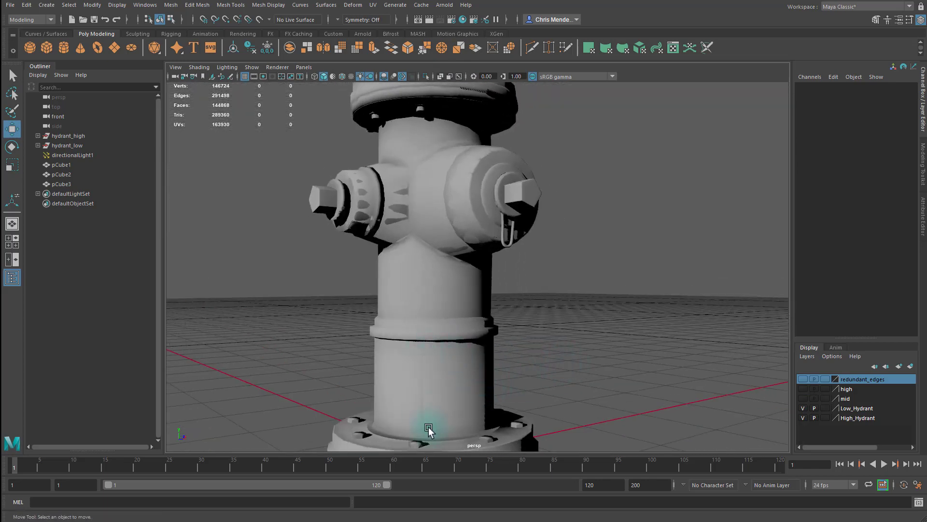
Toggle the Low_Hydrant layer to compare the shapes, then leave Low_Hydrant visible with High_Hydrant hidden
click(803, 408)
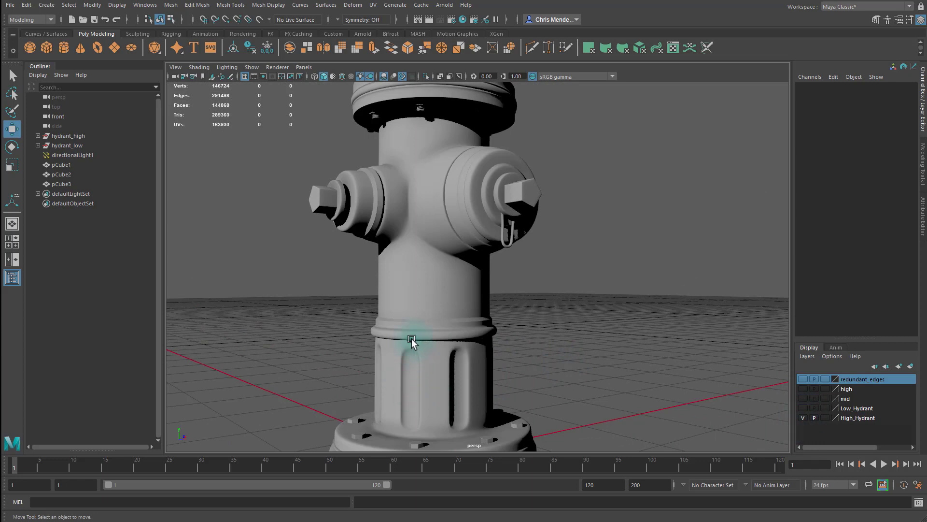
click(803, 408)
click(803, 408)
alt+middle_drag(435, 203, 413, 196)
click(804, 418)
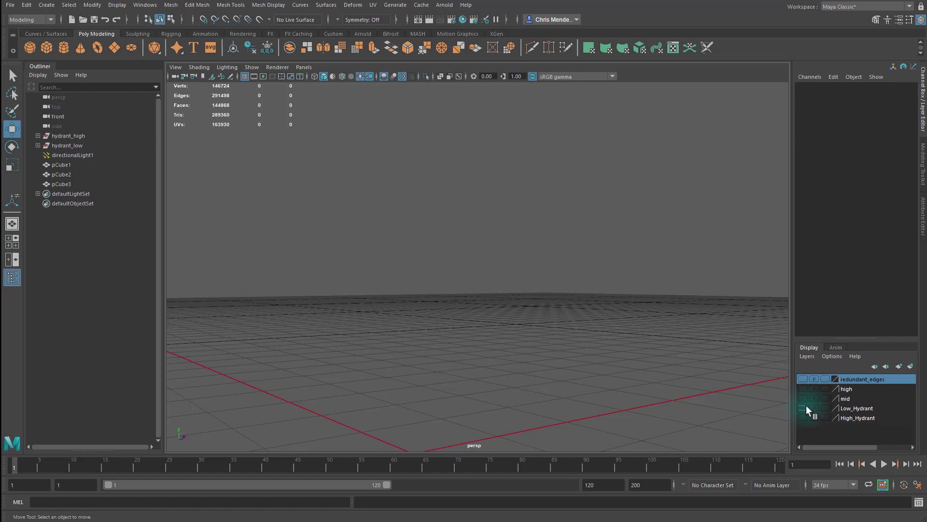
click(803, 408)
Select the low-poly hydrant to check its wireframe, turn on textured shading in the viewport, and clear the selection
alt+right_drag(497, 372, 520, 343)
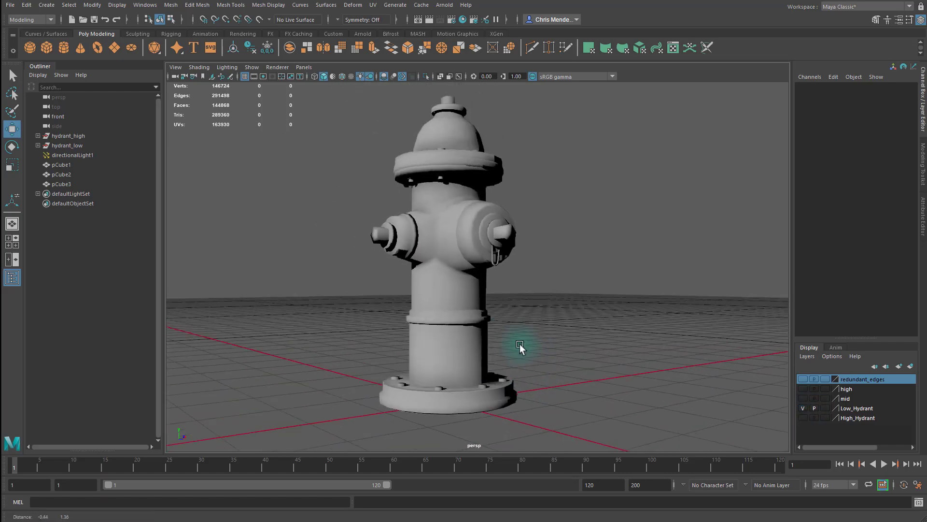
click(458, 346)
scroll(542, 310, up, 1)
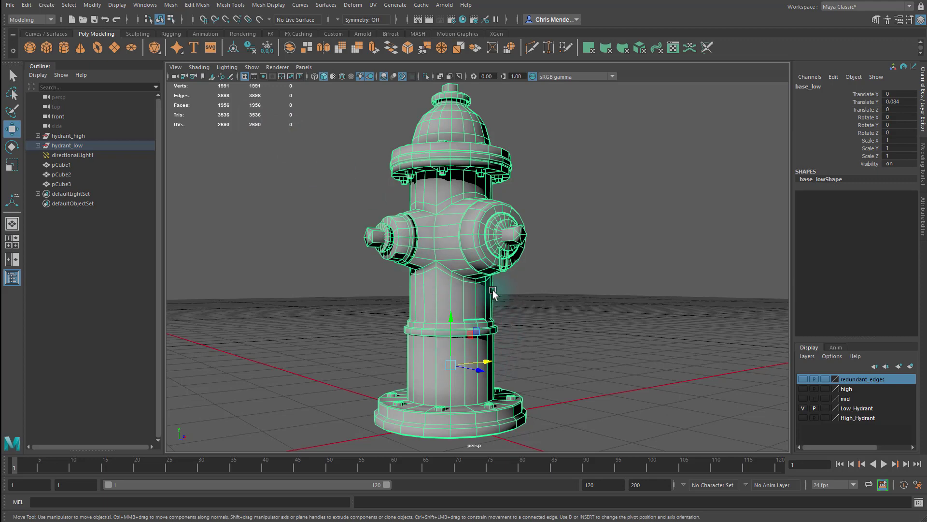
key(6)
click(584, 308)
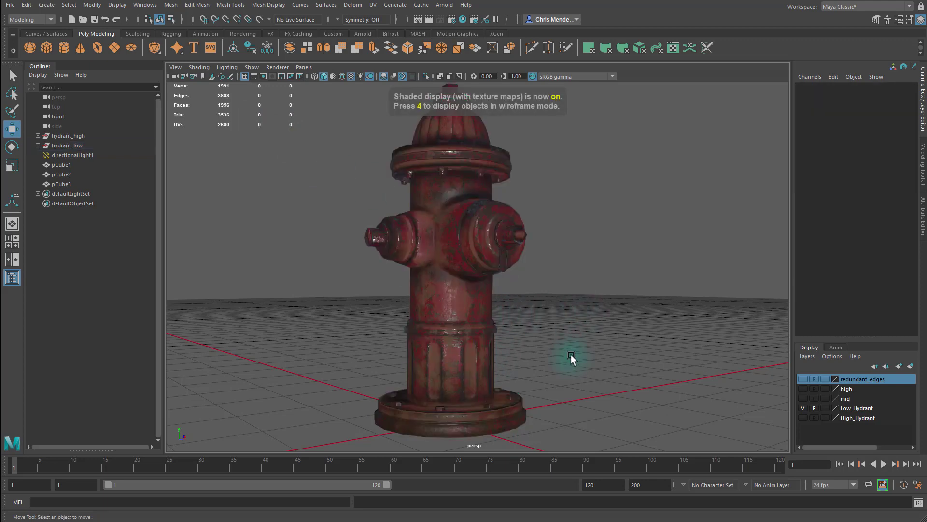
Examine the textured low-poly hydrant up close around its fluted base and body, selecting it to compare the baked detail with its wireframe
mouse_move(571, 355)
alt+mouse_down()
mouse_move(572, 319)
mouse_move(497, 321)
mouse_move(605, 327)
mouse_move(562, 300)
mouse_move(473, 330)
mouse_move(562, 364)
mouse_move(468, 272)
alt+mouse_up()
alt+right_drag(468, 272, 791, 347)
alt+drag(571, 295, 633, 303)
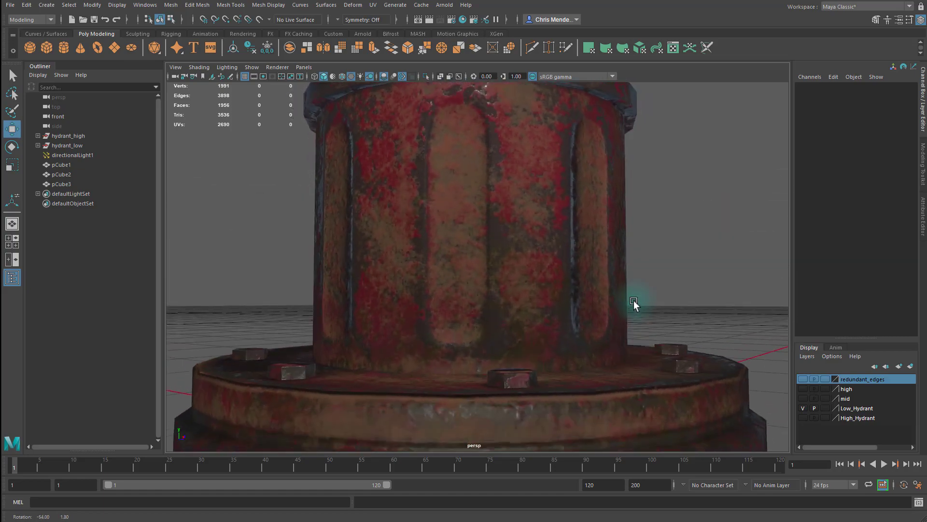
alt+right_drag(633, 303, 601, 274)
alt+drag(623, 233, 574, 227)
alt+middle_drag(532, 234, 545, 284)
alt+middle_drag(621, 217, 613, 387)
alt+middle_drag(587, 268, 574, 402)
mouse_move(569, 282)
alt+mouse_down()
mouse_move(527, 304)
mouse_move(564, 290)
alt+mouse_up()
click(564, 292)
alt+middle_drag(534, 325, 526, 200)
click(527, 200)
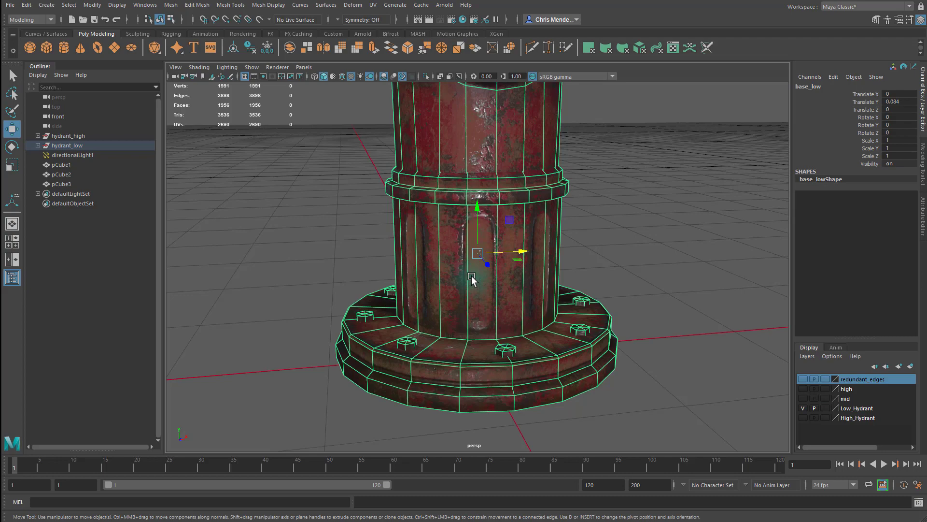
scroll(472, 277, down, 8)
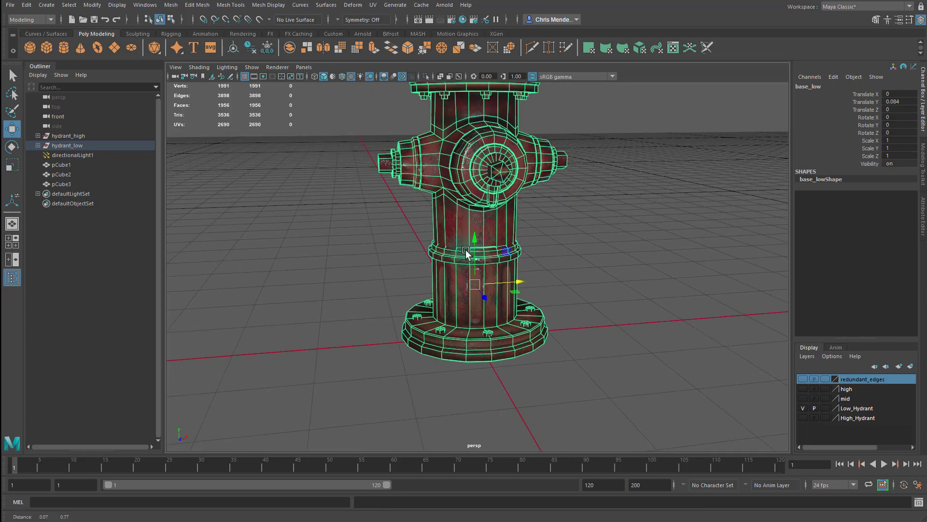
Hide the Low_Hydrant layer, show the redundant_edges layer, and select and frame the blocky pCube3 model
scroll(466, 251, down, 6)
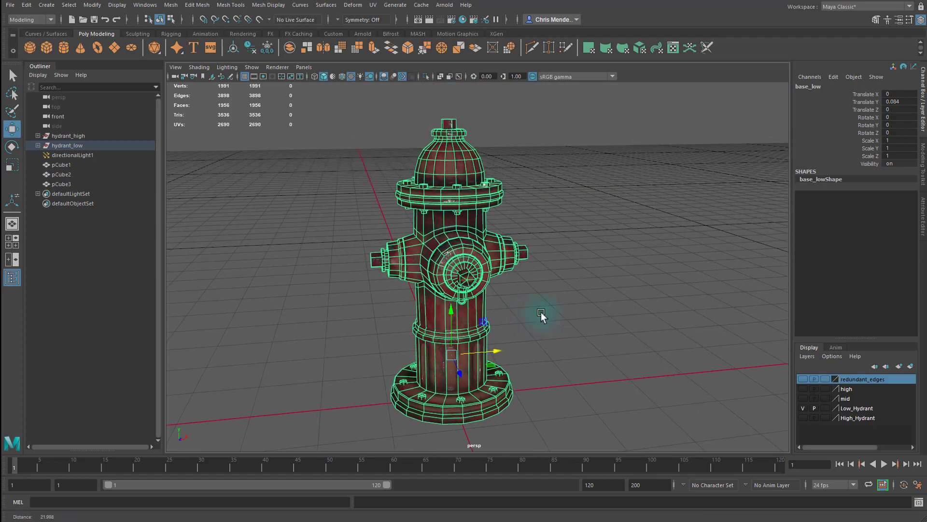
alt+drag(541, 312, 548, 337)
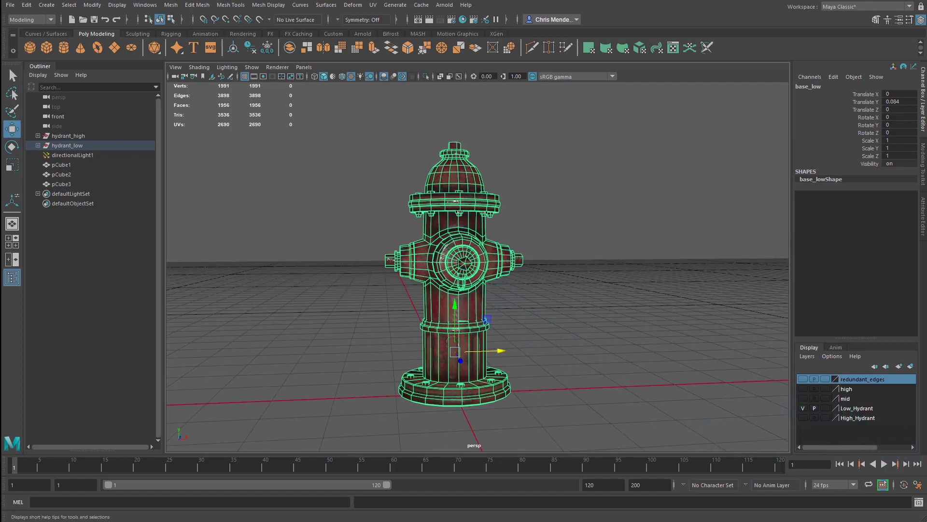
click(803, 408)
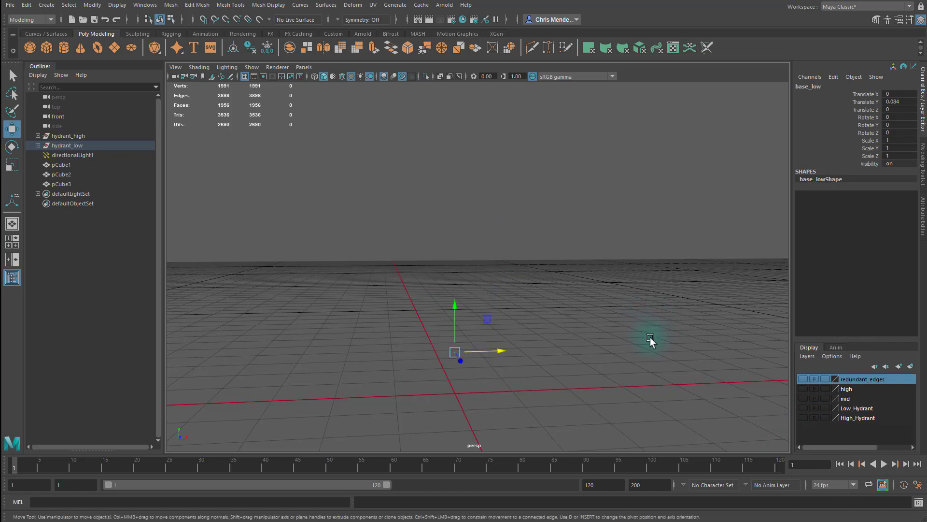
click(803, 379)
click(360, 288)
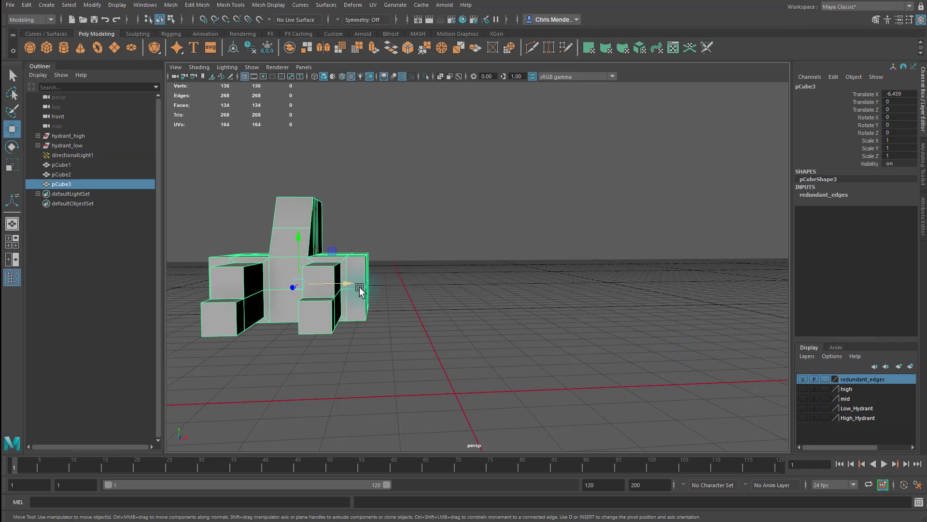
key(f)
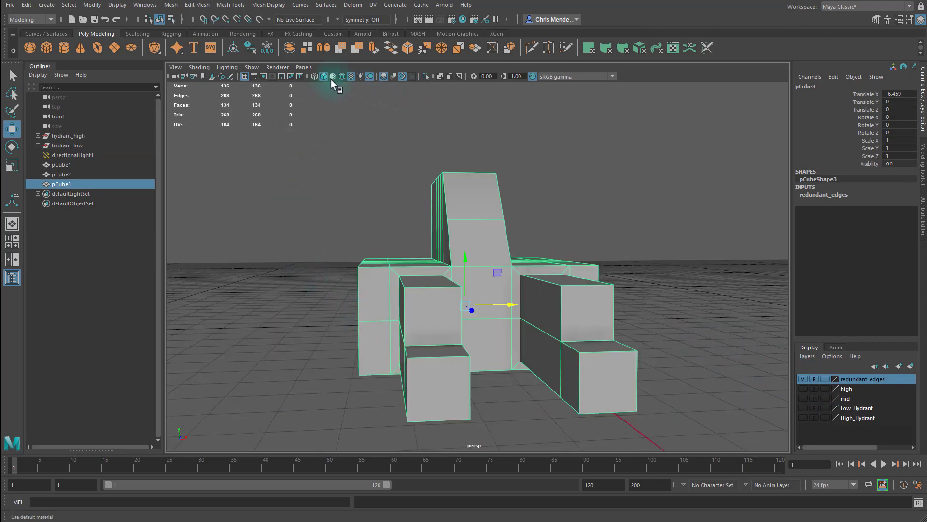
Try viewing pCube3 with all scene lights, and return the viewport to shaded display with default lighting
key(7)
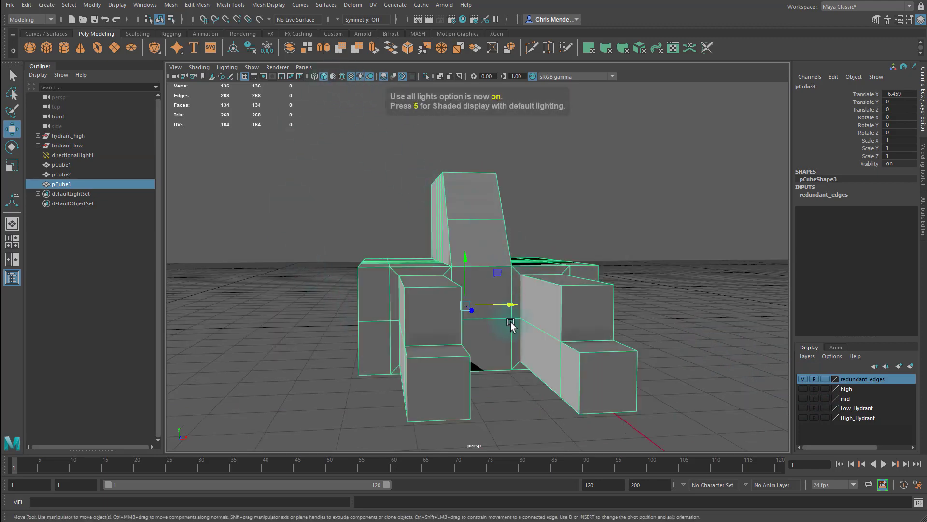
mouse_move(512, 326)
alt+mouse_down()
mouse_move(545, 294)
mouse_move(375, 272)
mouse_move(480, 297)
mouse_move(469, 282)
alt+mouse_up()
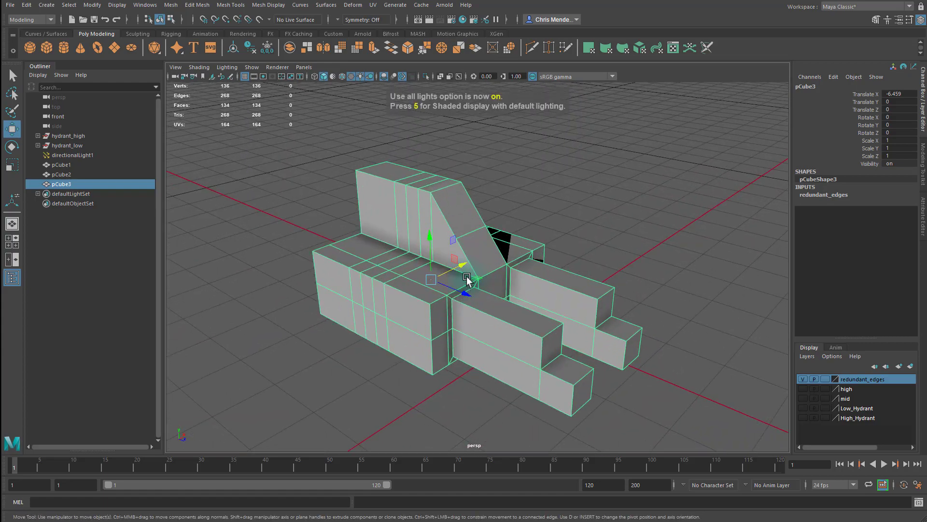
key(5)
Examine pCube3's wireframe from both sides and the front, comparing the overall block shape with its edge loops
mouse_move(522, 332)
alt+mouse_down()
mouse_move(454, 316)
mouse_move(476, 315)
mouse_move(437, 292)
mouse_move(437, 300)
mouse_move(462, 292)
mouse_move(564, 300)
mouse_move(512, 290)
mouse_move(548, 282)
mouse_move(541, 285)
mouse_move(605, 290)
mouse_move(464, 296)
alt+mouse_up()
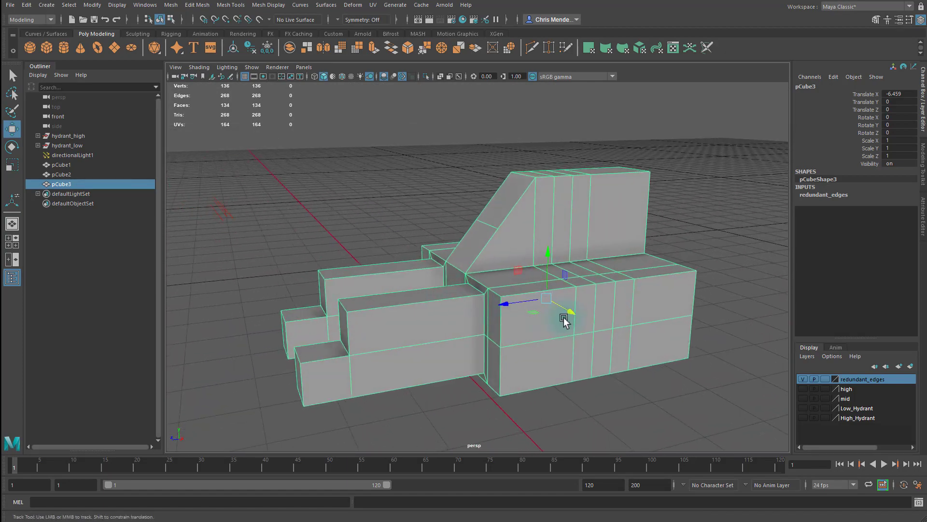
alt+middle_drag(565, 321, 534, 315)
alt+right_drag(534, 315, 485, 311)
alt+drag(456, 308, 615, 306)
scroll(619, 309, up, 5)
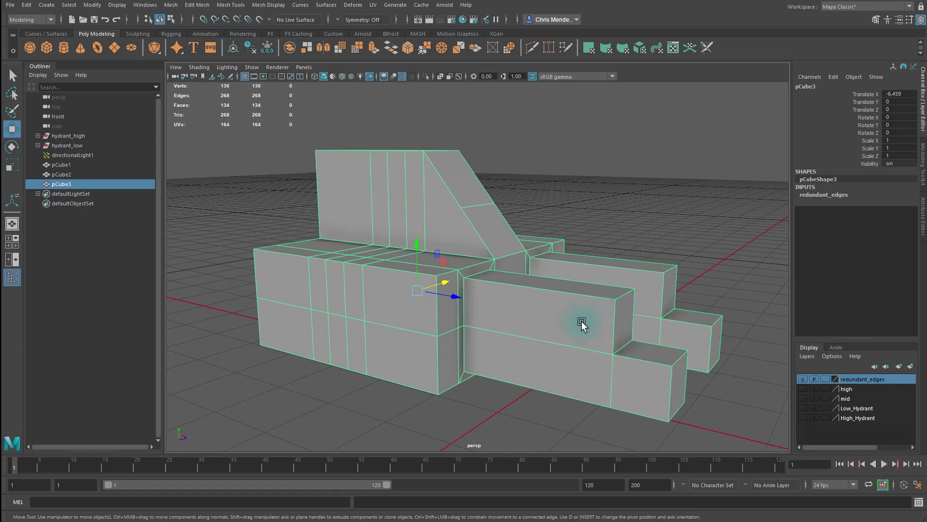
alt+drag(557, 300, 507, 302)
alt+drag(576, 308, 555, 306)
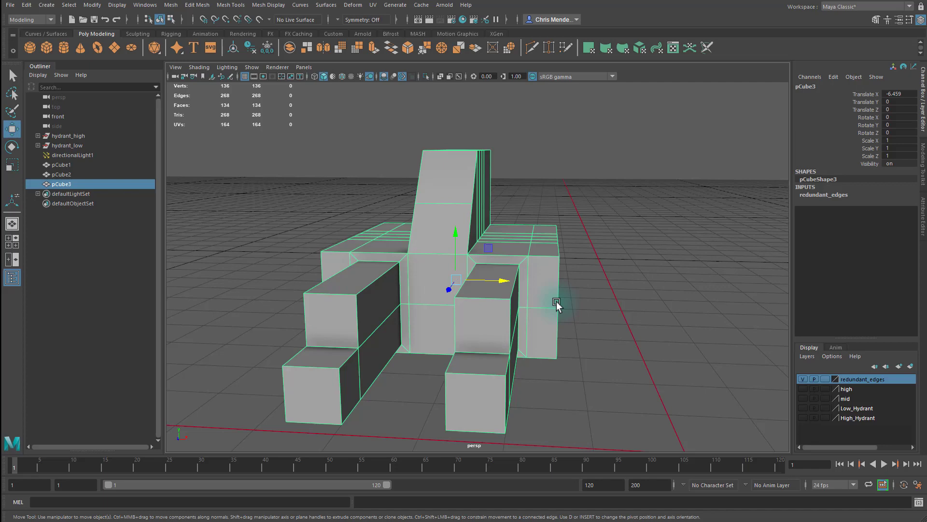
alt+drag(628, 303, 550, 321)
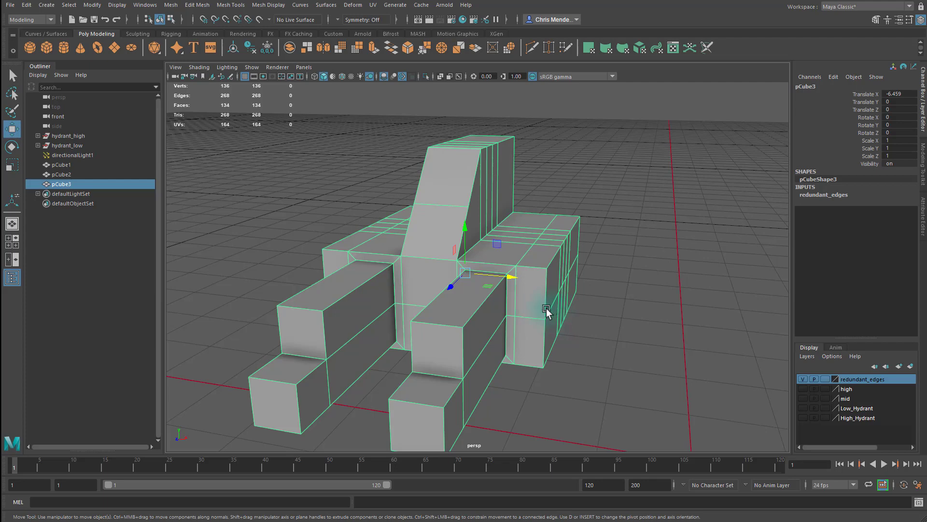
Select the upper outer edge of a protruding arm in edge mode and examine how it defines the shape
alt+drag(516, 343, 382, 242)
click(368, 223)
click(412, 315)
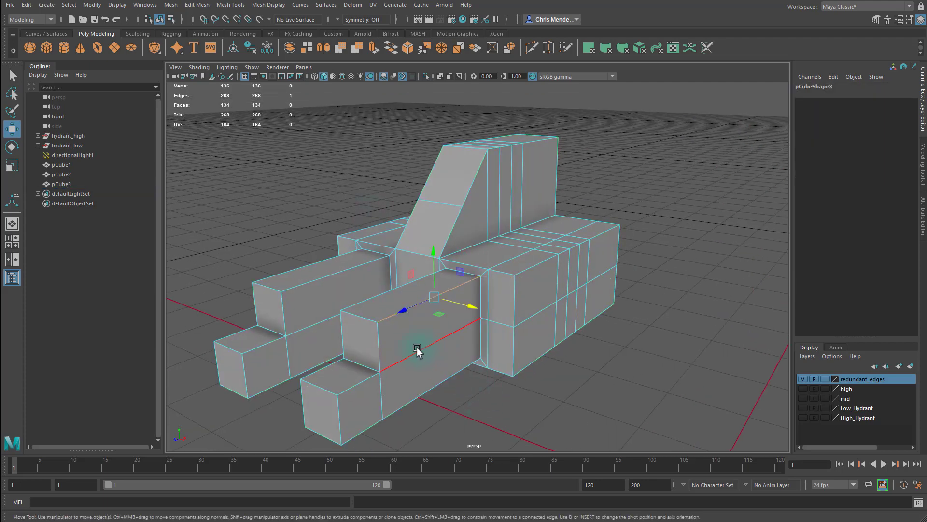
alt+right_drag(416, 346, 575, 366)
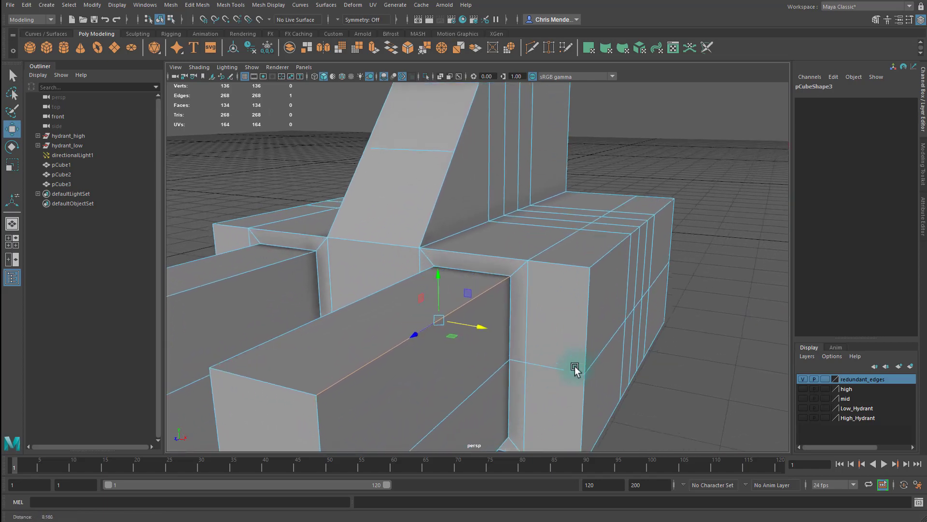
alt+drag(499, 356, 506, 343)
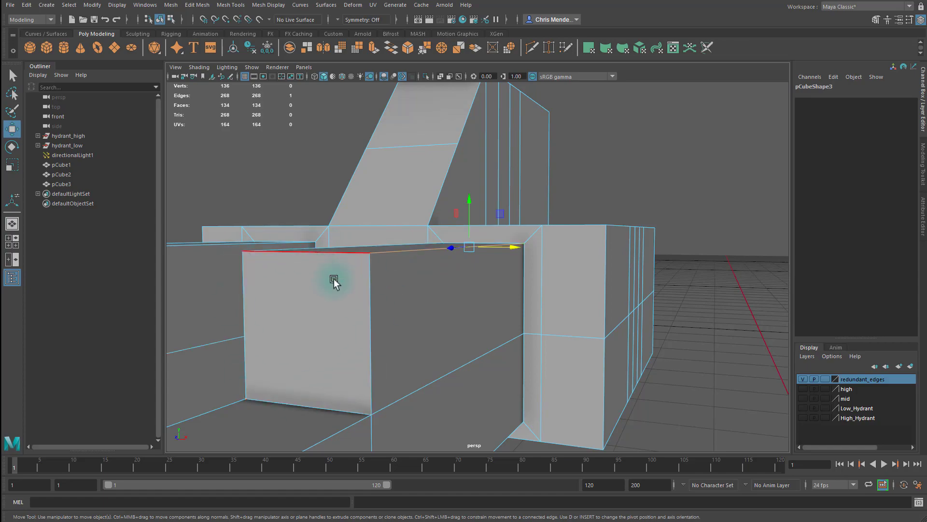
scroll(428, 284, down, 3)
alt+drag(428, 283, 608, 347)
Try deleting one vertical edge in the middle of the main block's side face, and undo the deletion
click(598, 289)
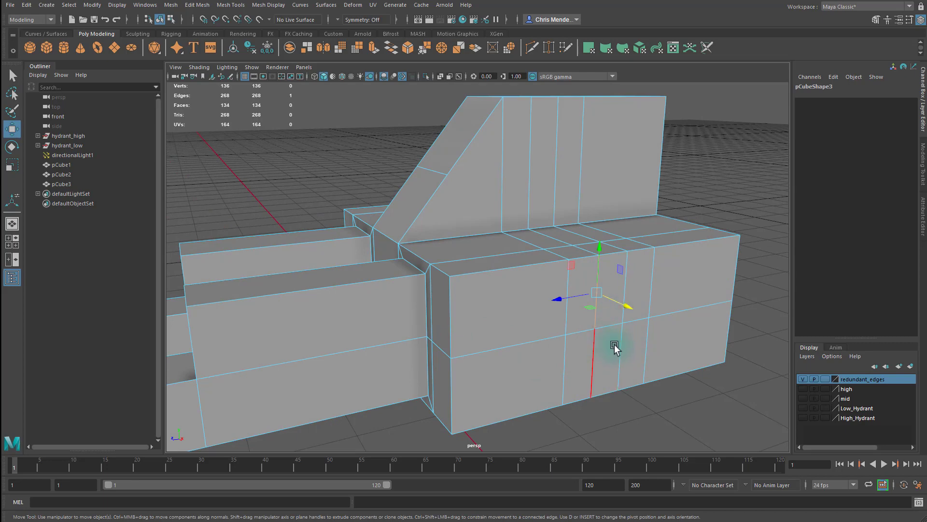
alt+middle_drag(615, 346, 486, 329)
scroll(486, 329, up, 5)
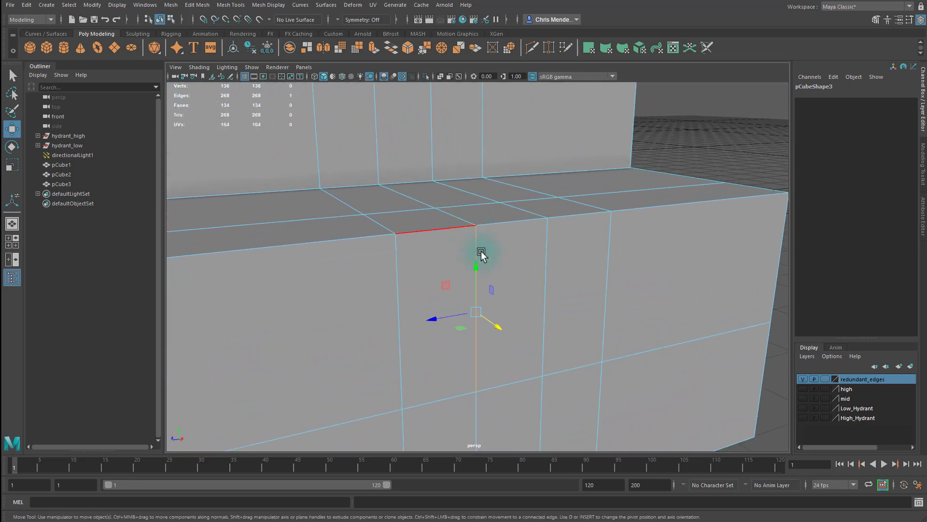
alt+drag(526, 343, 507, 276)
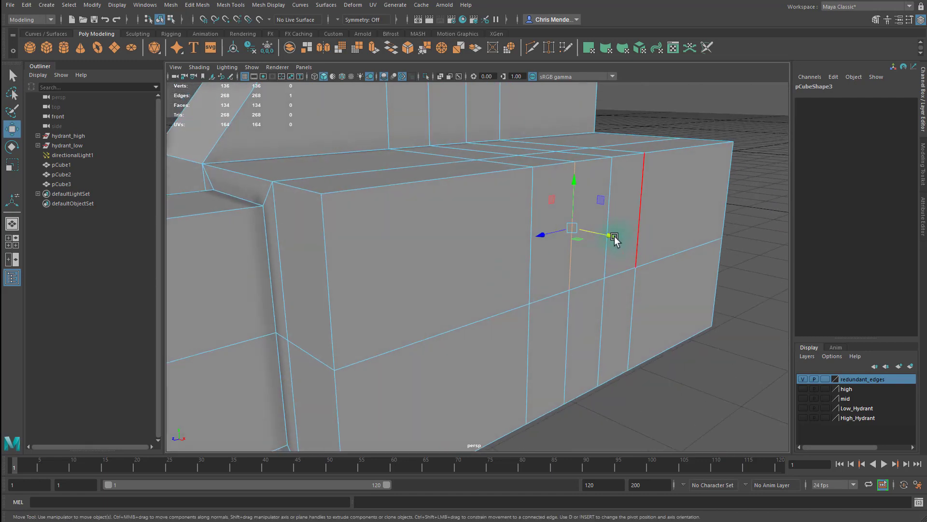
key(Delete)
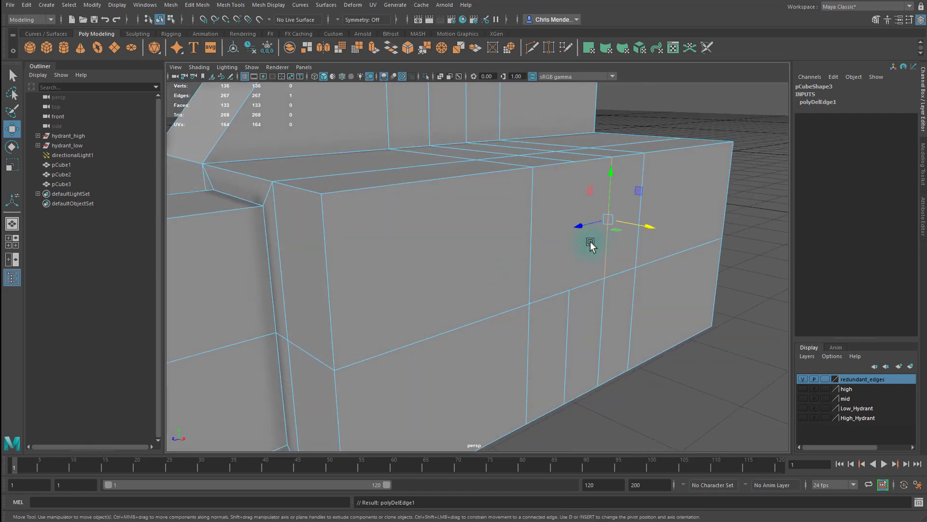
key(ctrl+z)
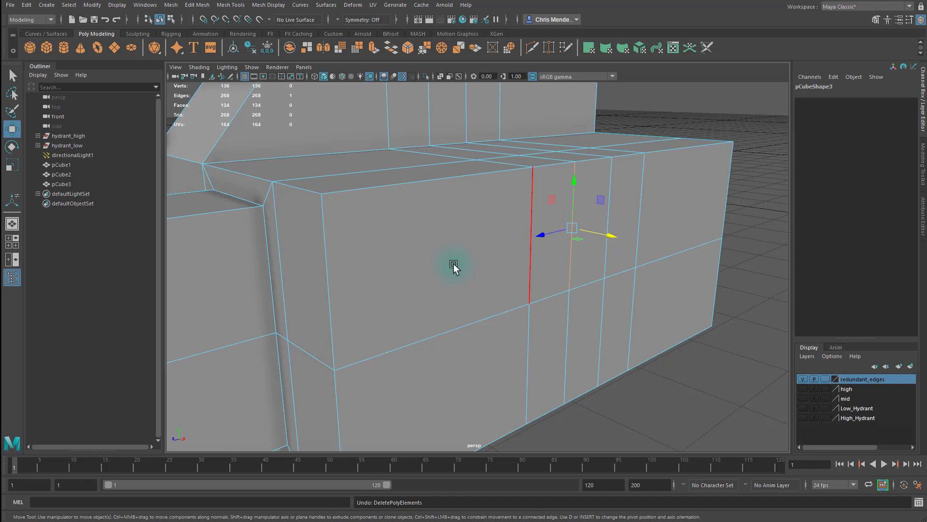
Select the front and rear upper vertical corner edges of the main block's side and examine how they shape its silhouette
click(323, 242)
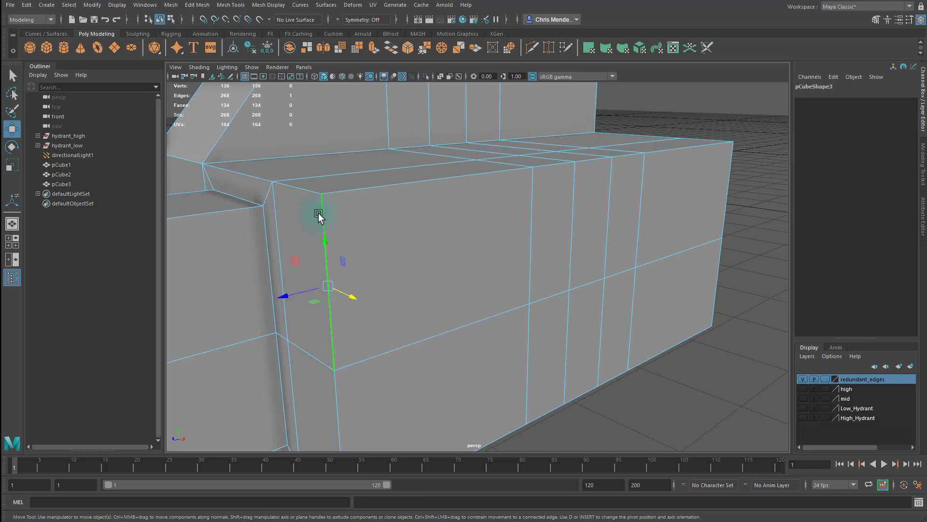
shift+click(733, 168)
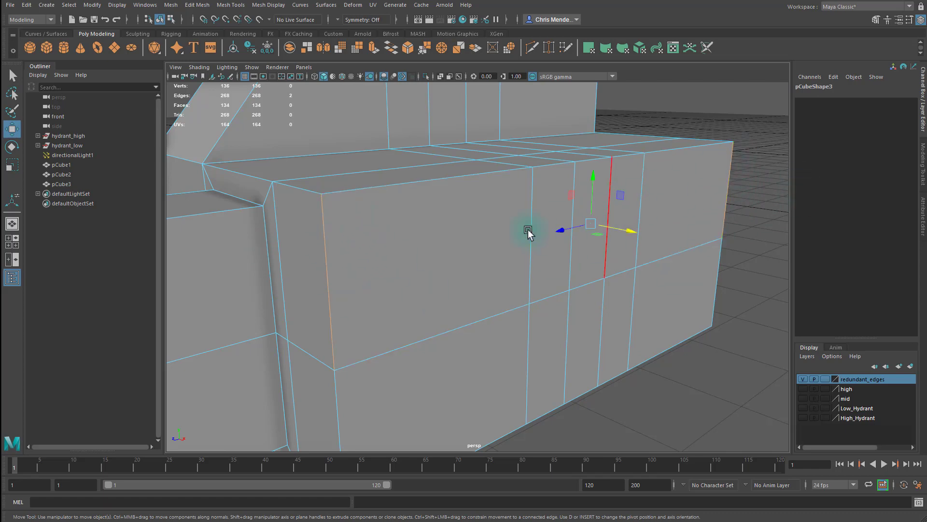
alt+drag(528, 230, 385, 266)
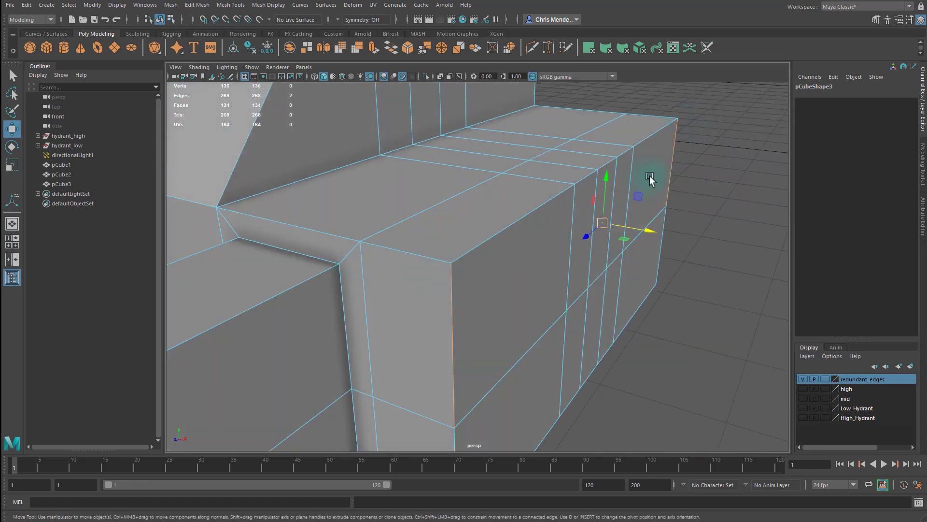
alt+right_drag(570, 223, 514, 215)
alt+drag(599, 232, 555, 245)
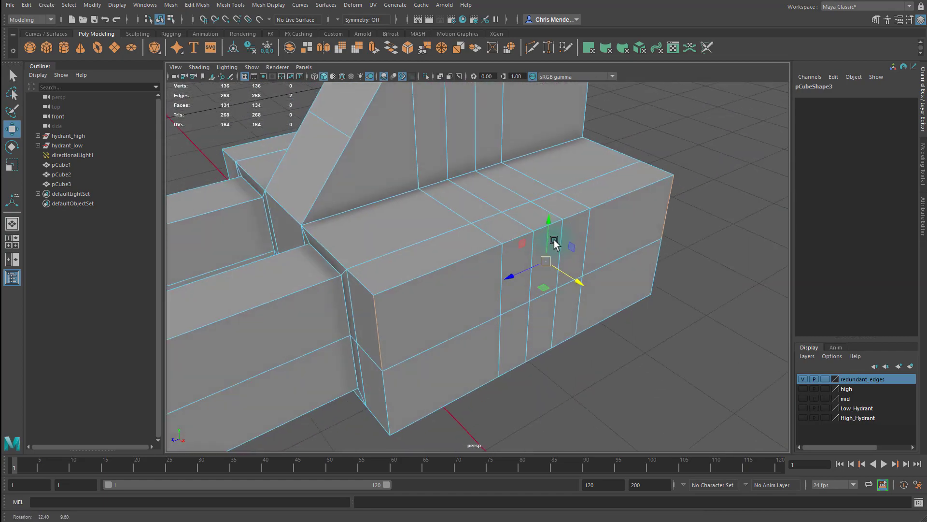
alt+right_drag(555, 244, 465, 232)
alt+drag(519, 270, 500, 281)
Select the full second edge loop from the front around the main block and upright fin, and delete it
double_click(507, 323)
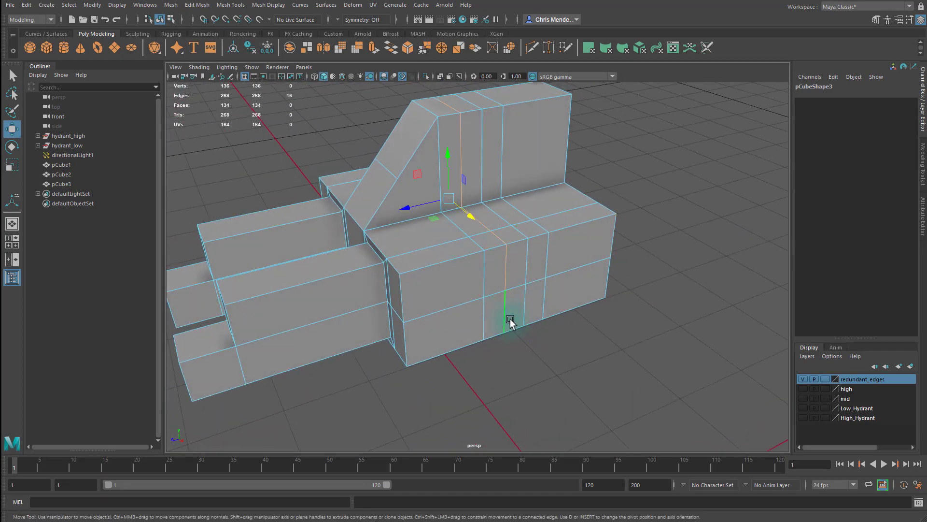
alt+drag(496, 345, 537, 246)
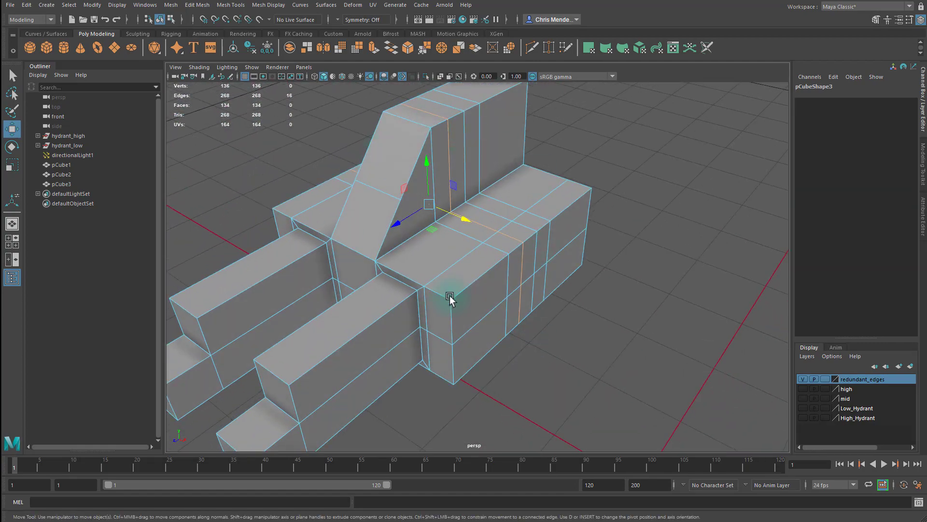
alt+drag(449, 299, 485, 250)
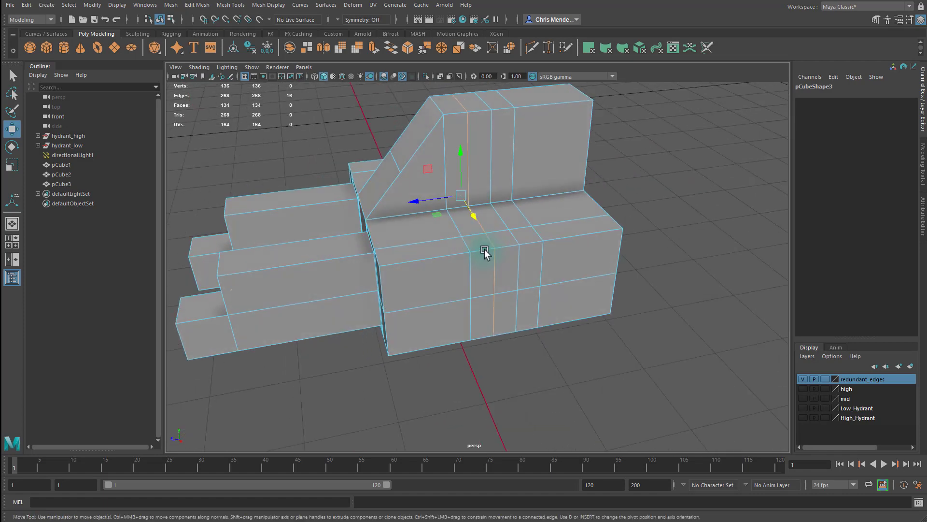
key(Delete)
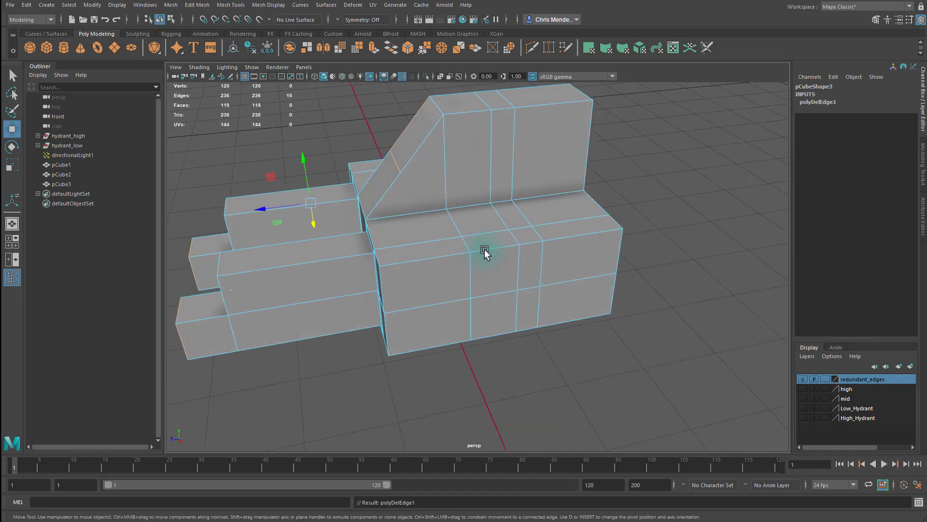
Delete the two remaining redundant edge loops in the middle of the main block and fin, including their vertices
click(637, 327)
alt+drag(530, 337, 413, 384)
double_click(502, 269)
shift+double_click(527, 265)
key(ctrl+Delete)
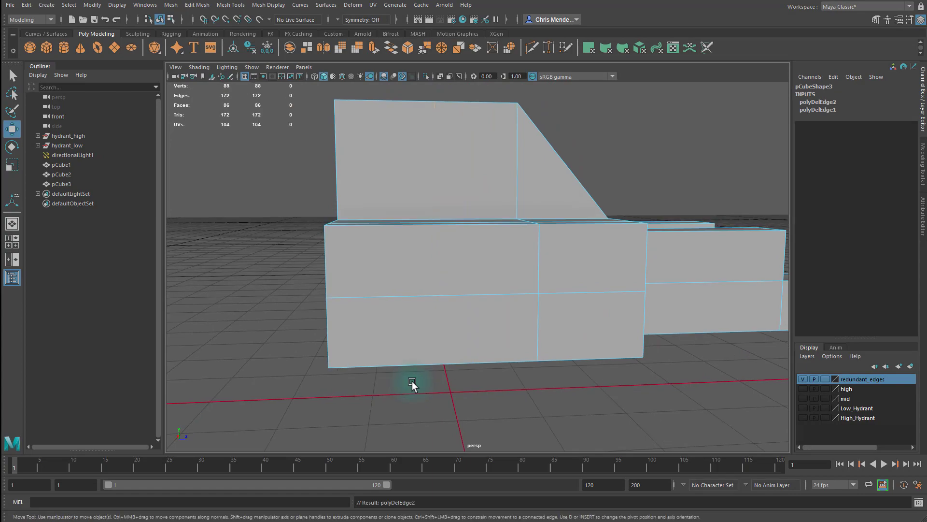
Select the triangular face on the side of the sloped fin and examine it up close
alt+drag(474, 369, 488, 271)
key(alt+F9)
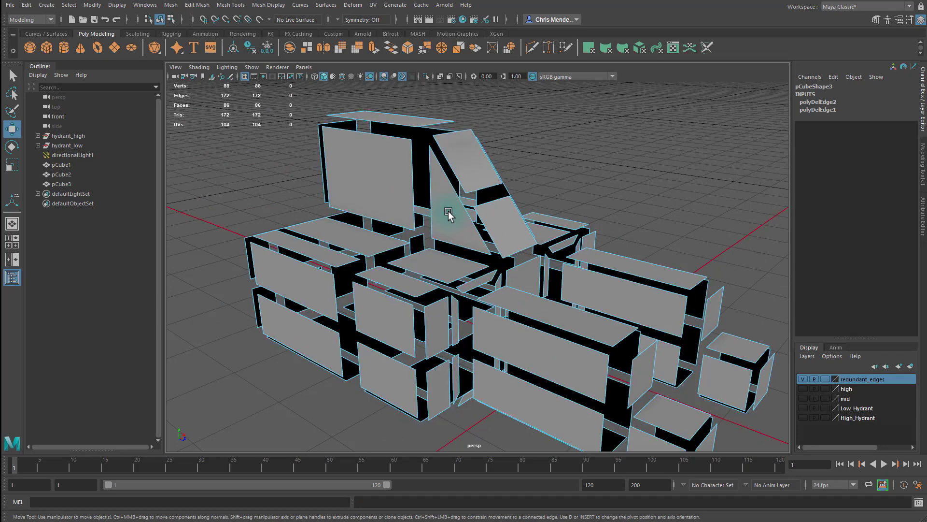
click(466, 207)
scroll(518, 252, up, 3)
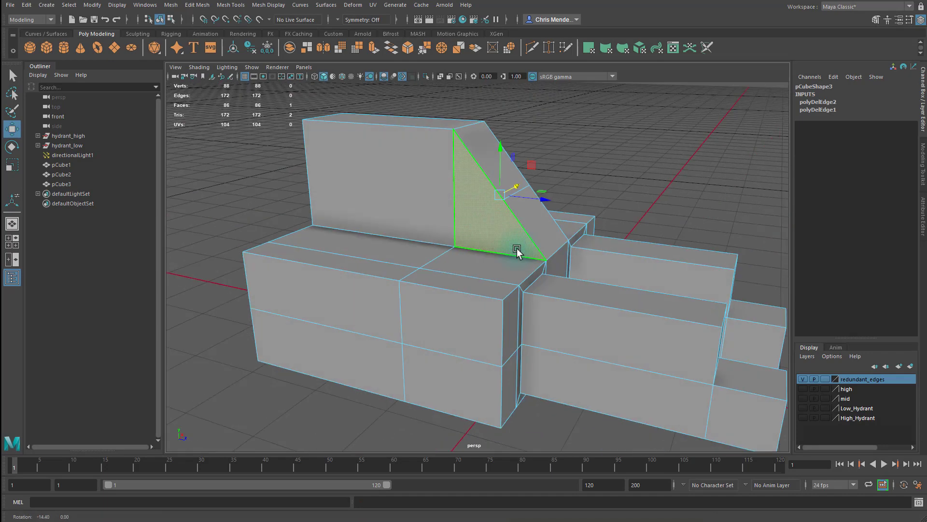
alt+right_drag(502, 235, 598, 266)
Switch to edge selection, select the four edges bounding the fin's triangular side face, and examine that outline
right_drag(522, 203, 574, 203)
click(529, 184)
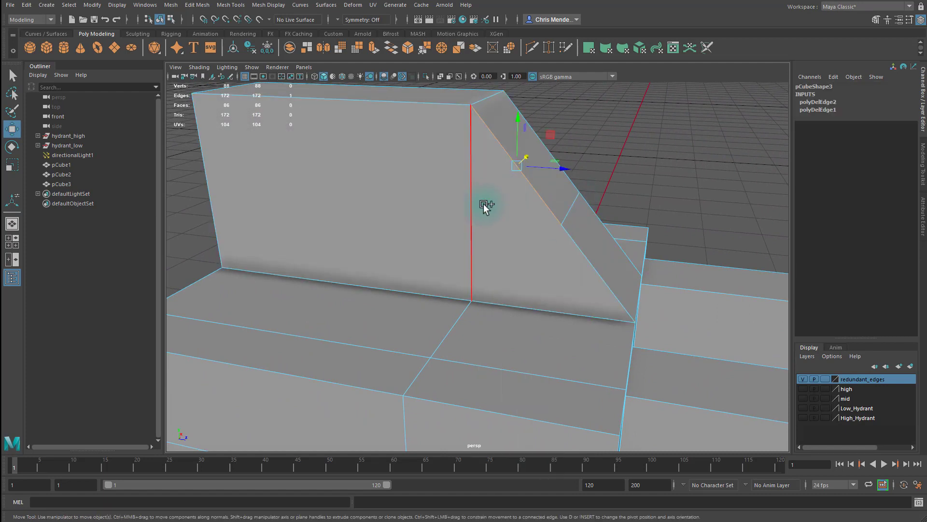
shift+click(487, 207)
shift+click(546, 321)
shift+click(570, 266)
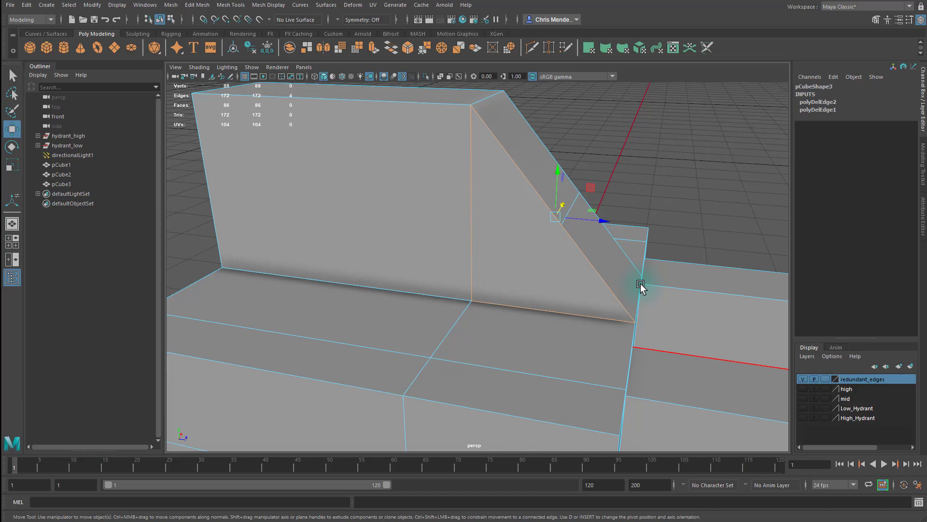
alt+drag(640, 286, 560, 274)
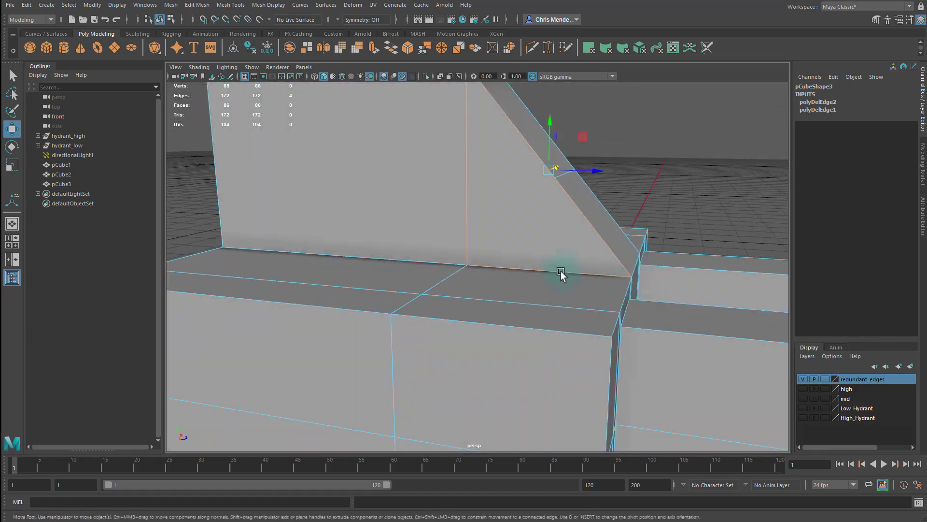
Select only the short edge crossing the fin's sloped face and examine it against the side profile
alt+drag(614, 198, 554, 231)
click(600, 194)
click(543, 207)
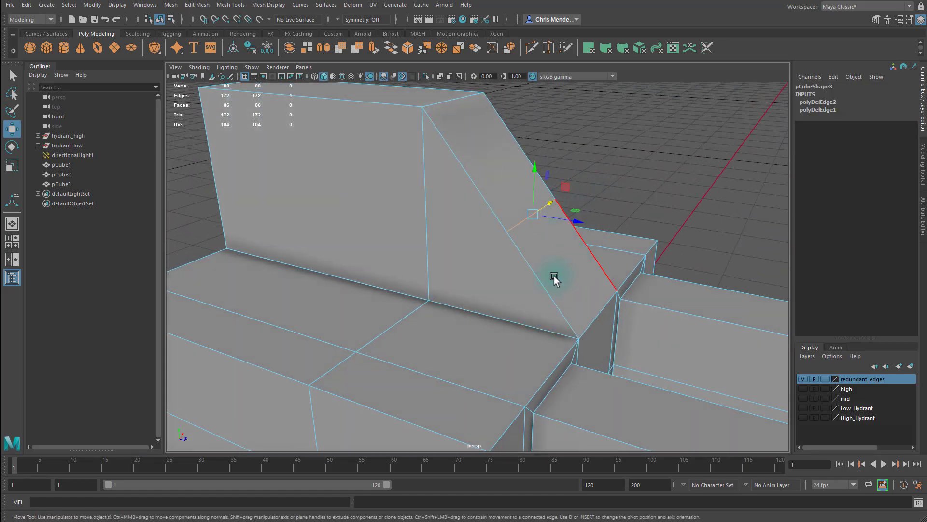
alt+drag(555, 277, 577, 225)
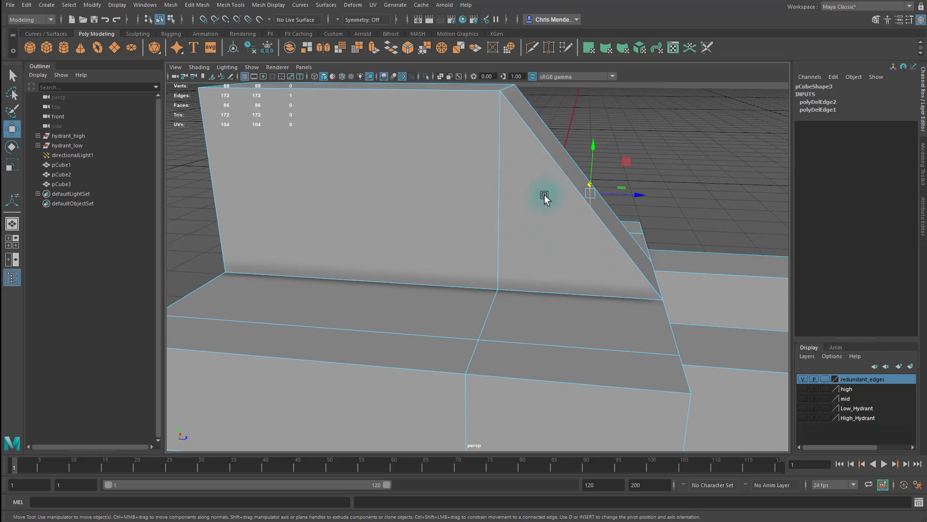
Try raising the short edge crossing the fin's sloped face, undo the move, and delete that redundant edge with its vertices
alt+drag(544, 196, 578, 208)
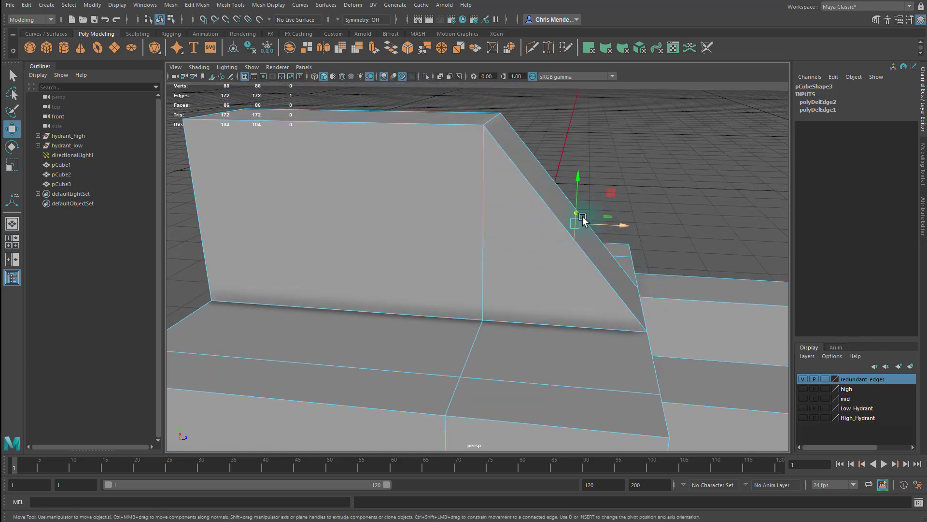
ctrl+shift+drag(624, 229, 655, 293)
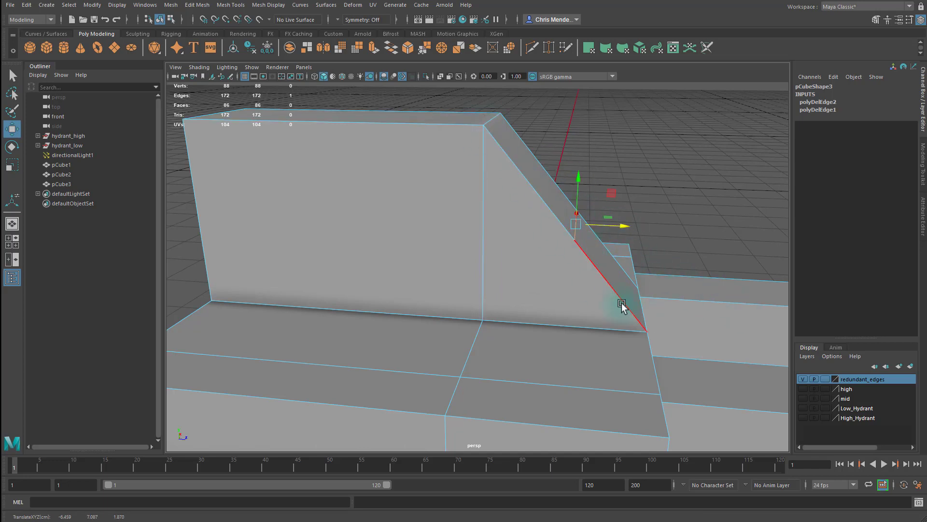
drag(578, 179, 580, 133)
key(ctrl+z)
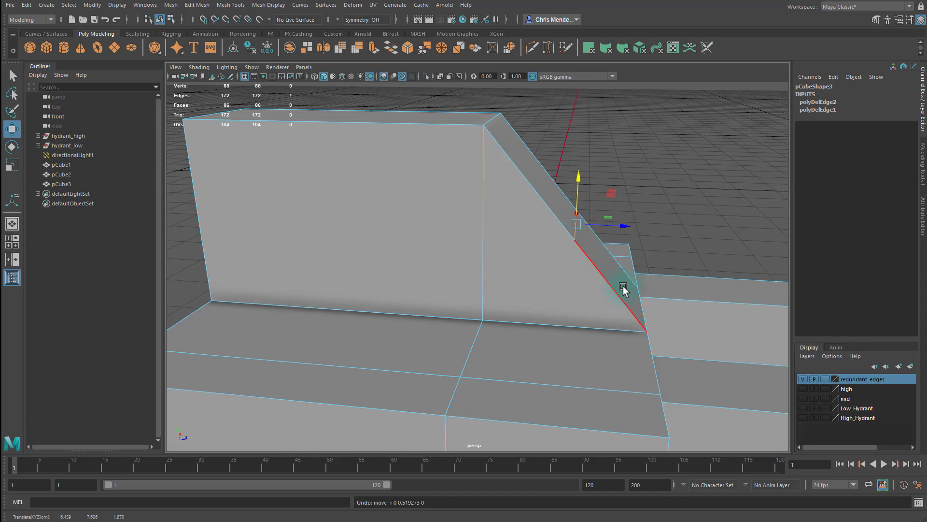
key(Delete)
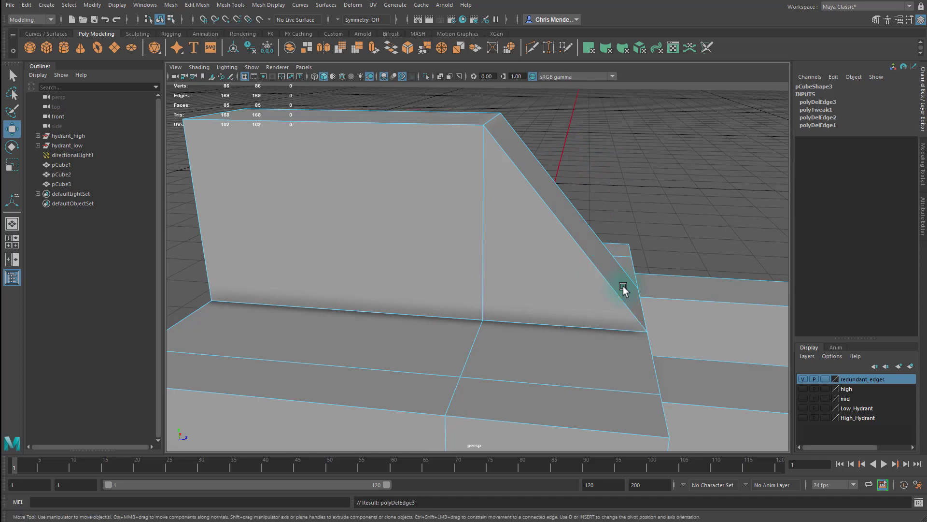
Examine the remaining edges on the fin, main block and legs from both sides and from above
alt+drag(623, 288, 428, 142)
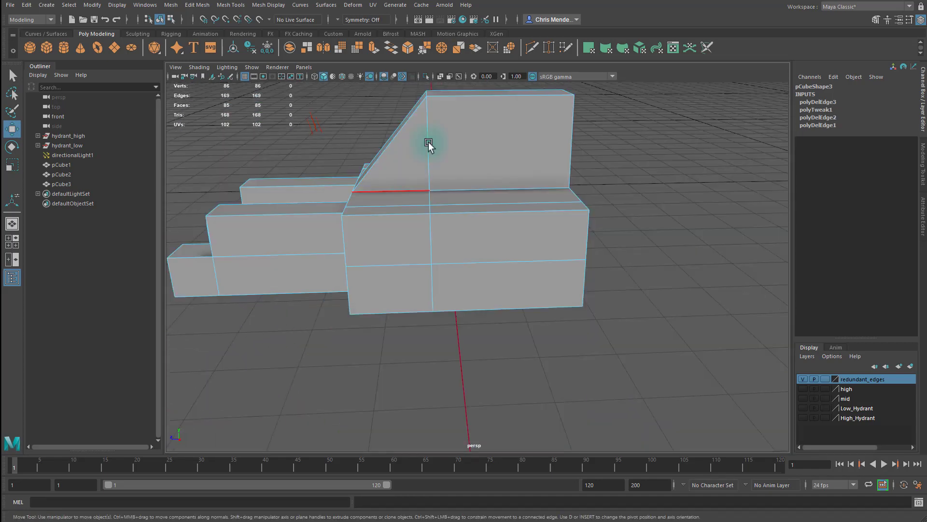
alt+drag(392, 184, 525, 178)
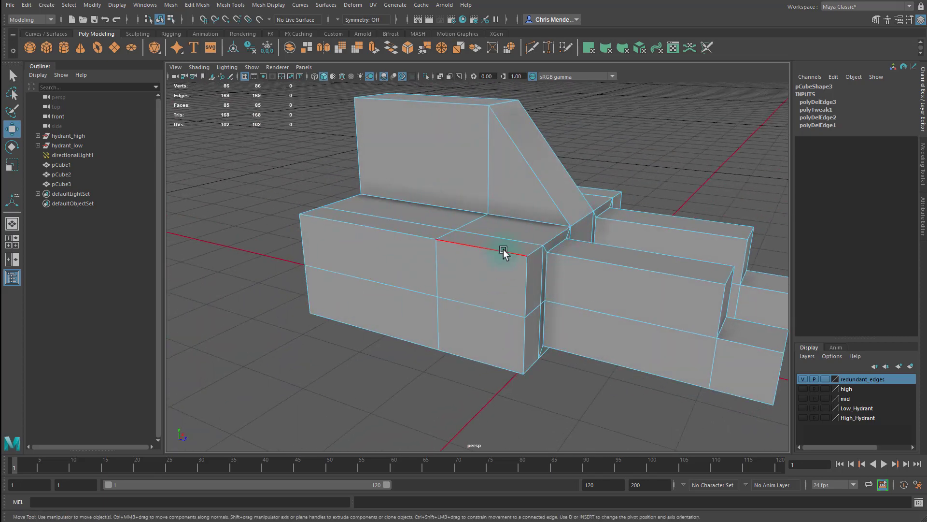
mouse_move(521, 284)
alt+mouse_down()
mouse_move(584, 263)
mouse_move(668, 262)
mouse_move(542, 269)
mouse_move(511, 281)
alt+mouse_up()
scroll(510, 280, up, 3)
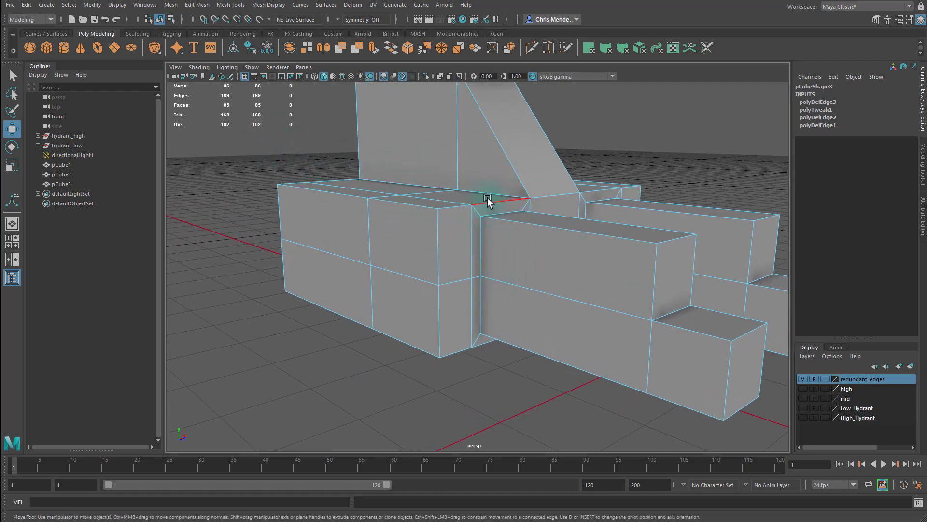
click(475, 254)
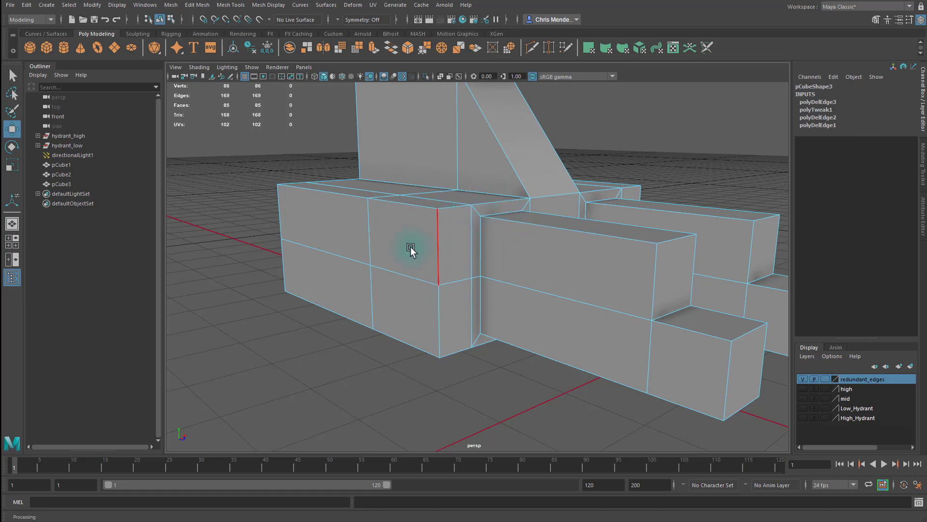
alt+drag(447, 313, 388, 293)
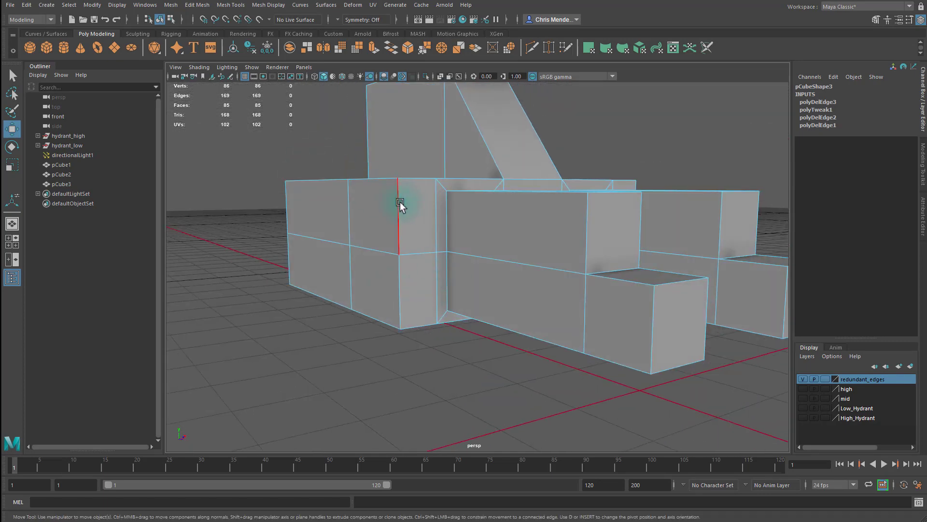
alt+drag(317, 193, 461, 177)
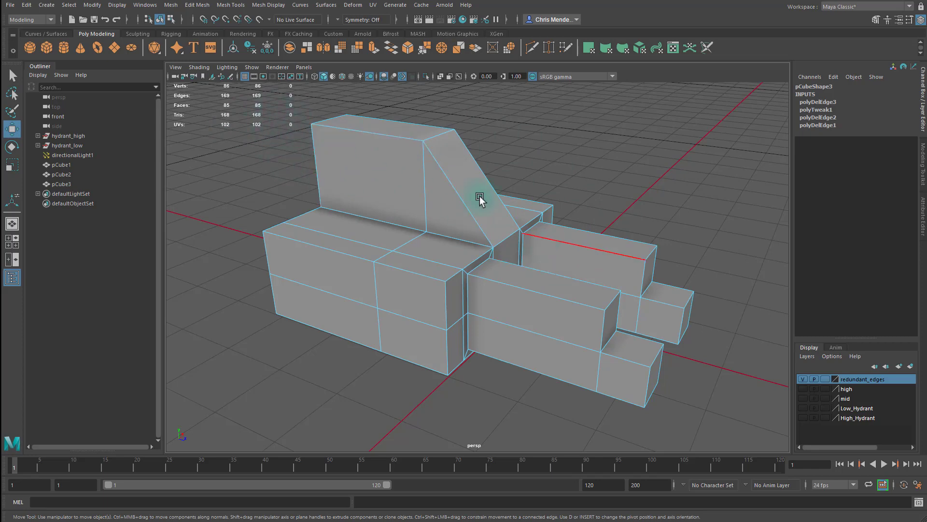
alt+right_drag(410, 231, 434, 219)
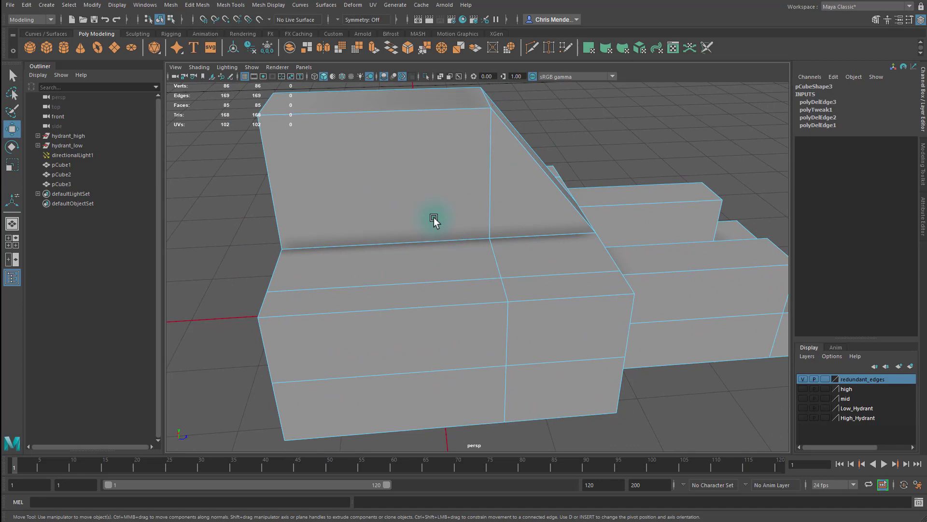
alt+drag(601, 285, 472, 283)
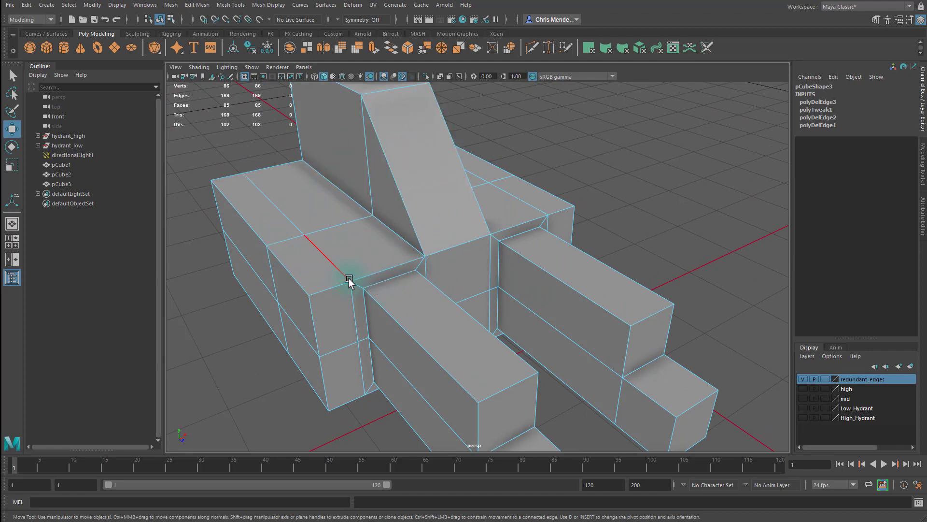
alt+drag(342, 298, 404, 313)
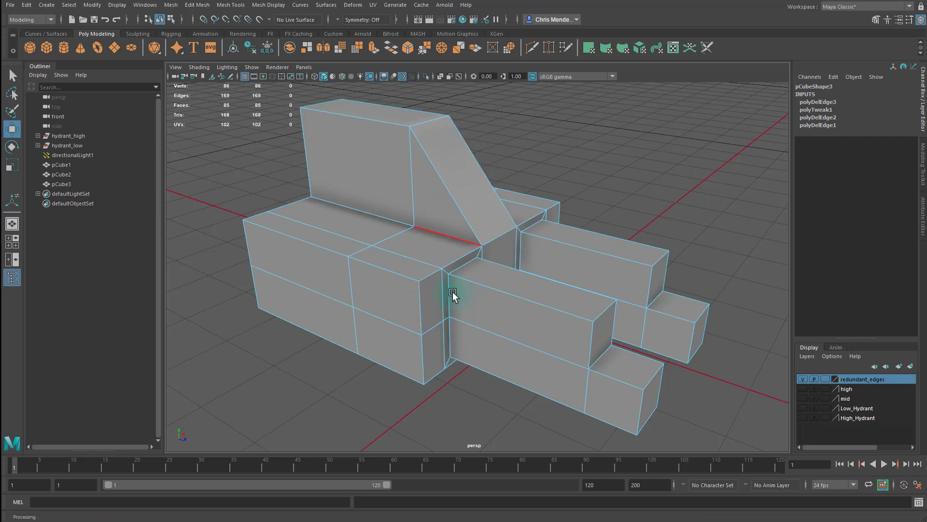
Select the horizontal edge loop around the main block and leg, and inspect the vertex where it meets the leg's step
double_click(477, 331)
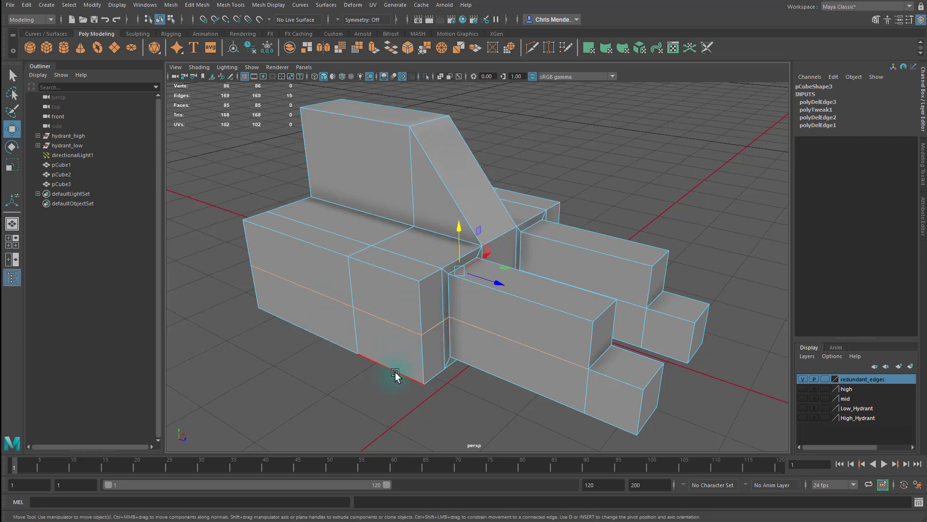
alt+drag(513, 377, 438, 302)
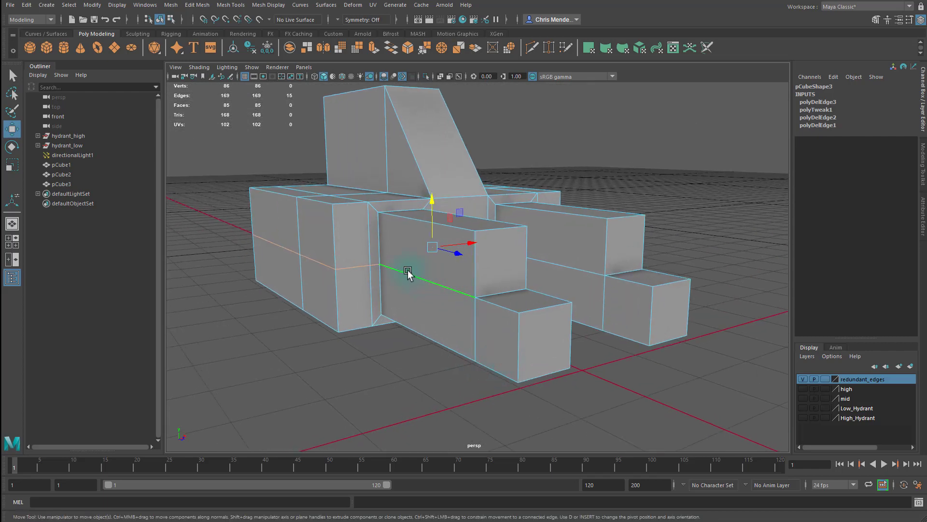
scroll(482, 305, up, 3)
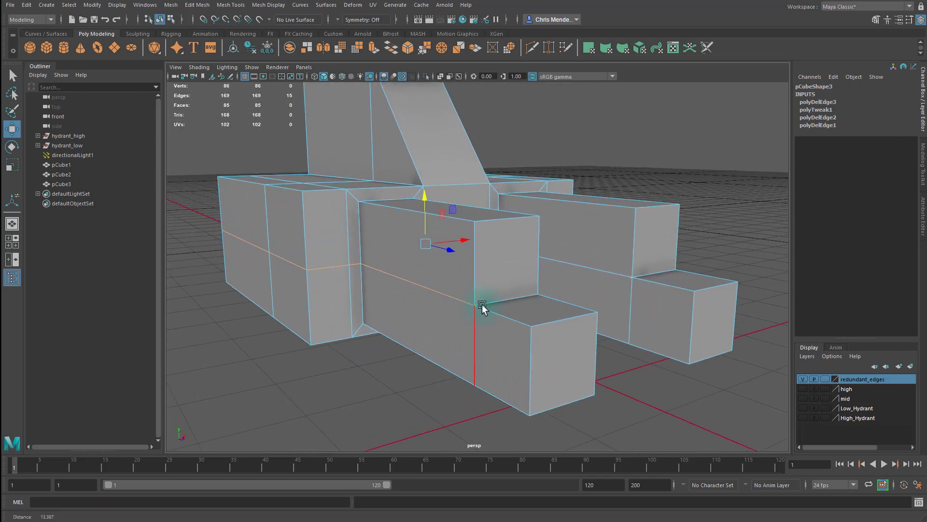
key(F9)
click(474, 315)
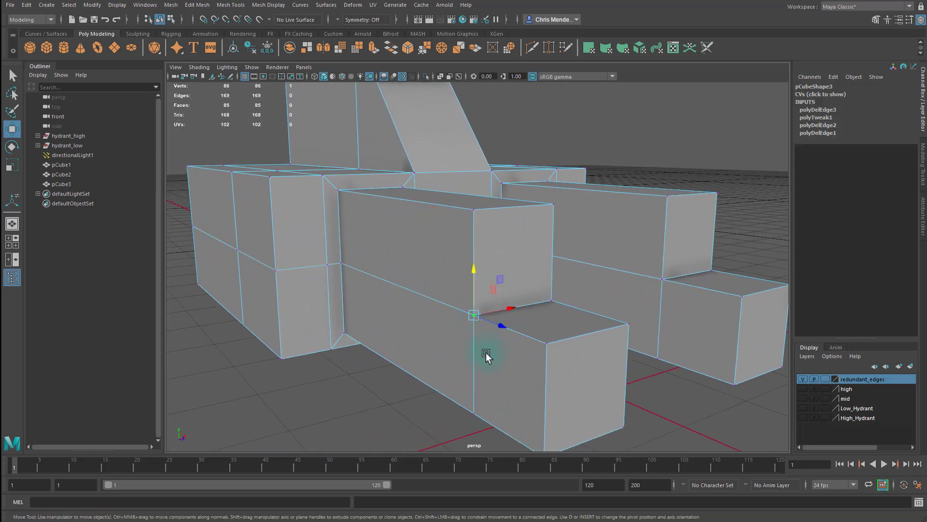
click(532, 305)
Switch back to edge selection, select the short edge across the leg's step, and examine how it shapes the silhouette
right_drag(531, 306, 526, 290)
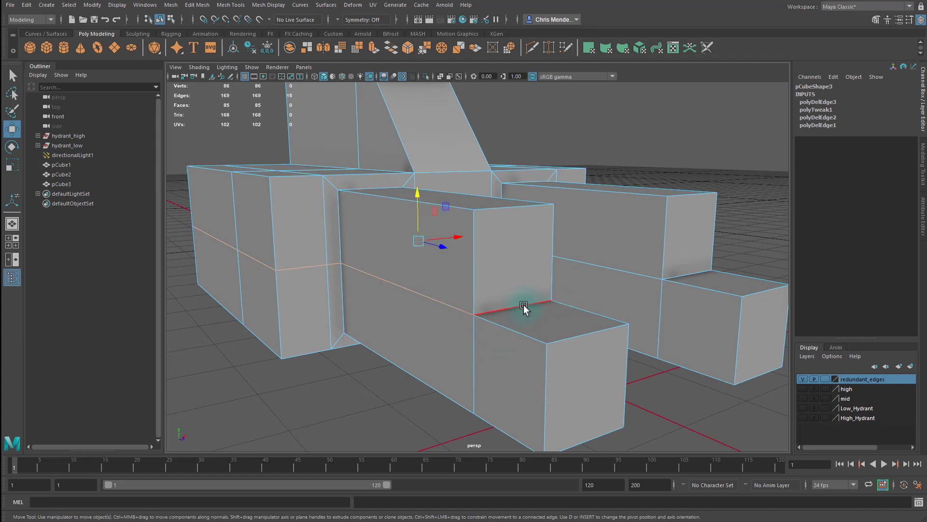
click(524, 306)
alt+drag(538, 319, 603, 312)
alt+middle_drag(603, 315, 553, 251)
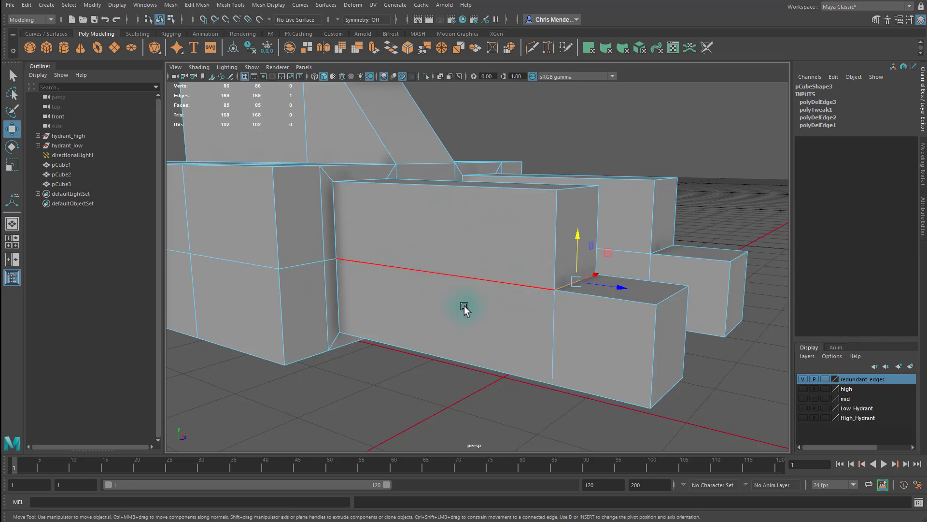
alt+middle_drag(421, 256, 530, 283)
alt+right_drag(530, 284, 464, 279)
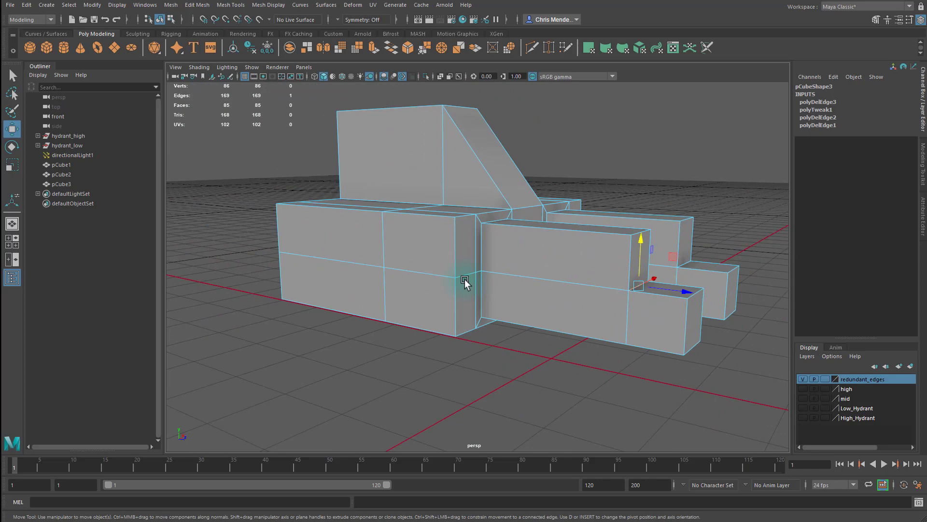
Select the middle edge along the leg's side and the horizontal edges around the main block, and examine where they run
double_click(482, 280)
click(538, 275)
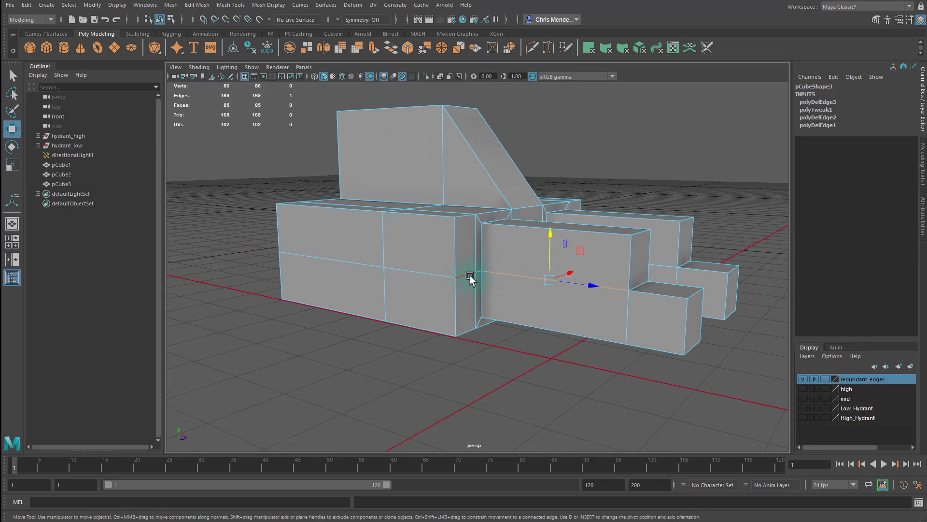
click(471, 275)
alt+drag(566, 290, 456, 274)
shift+double_click(428, 257)
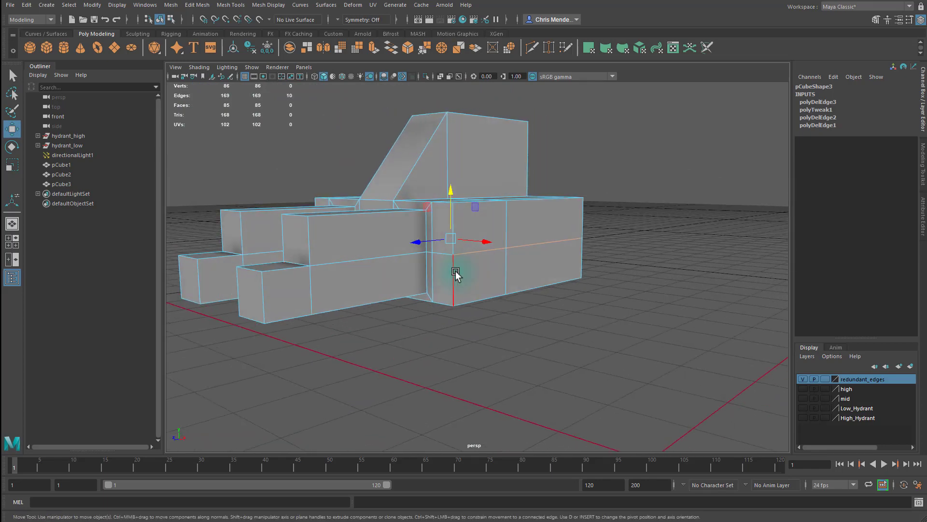
shift+double_click(430, 251)
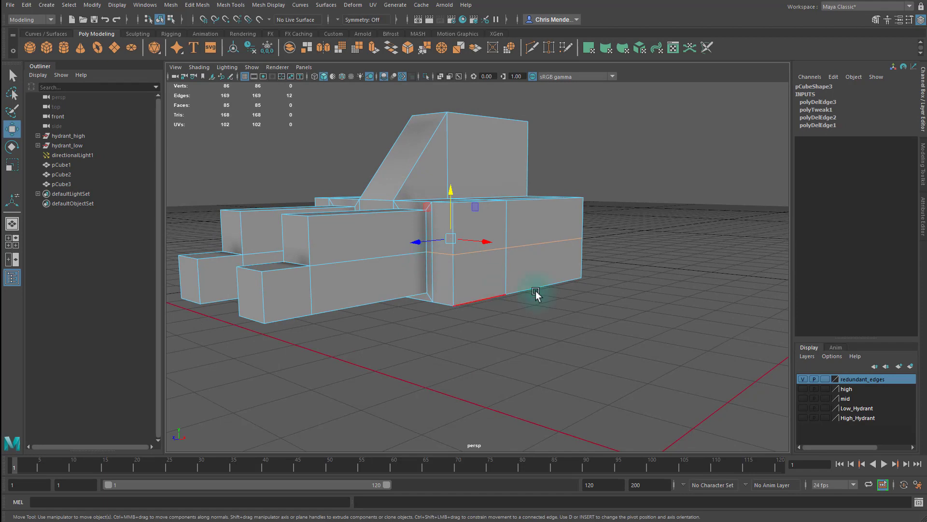
alt+drag(565, 294, 273, 284)
alt+drag(555, 265, 503, 281)
Use Target Weld to merge the middle vertices at the outer base of both legs into the bottom corner vertices
right_drag(594, 284, 491, 282)
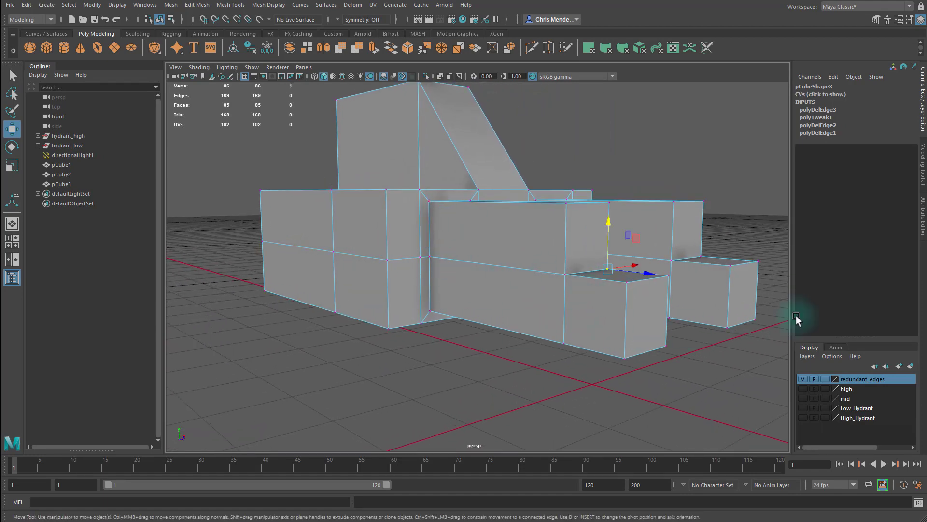
click(924, 170)
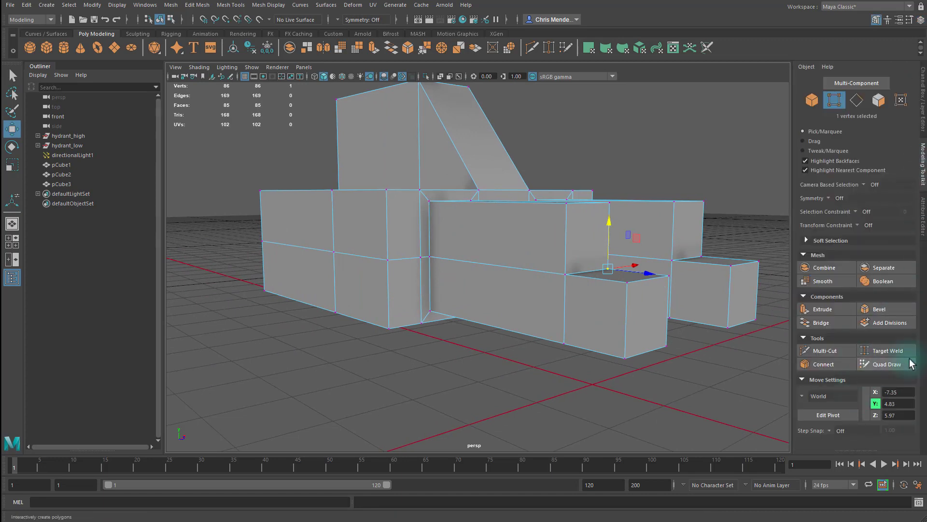
click(887, 350)
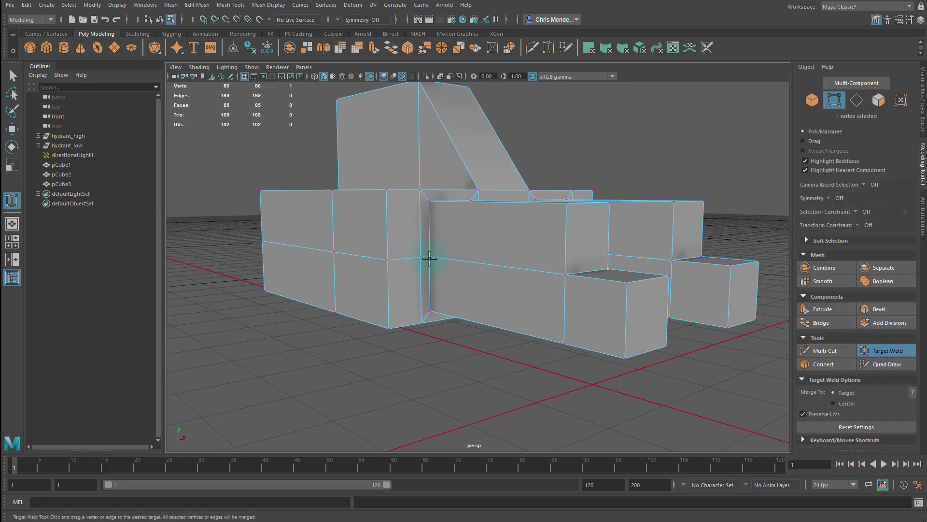
drag(430, 300, 430, 311)
key(ctrl+z)
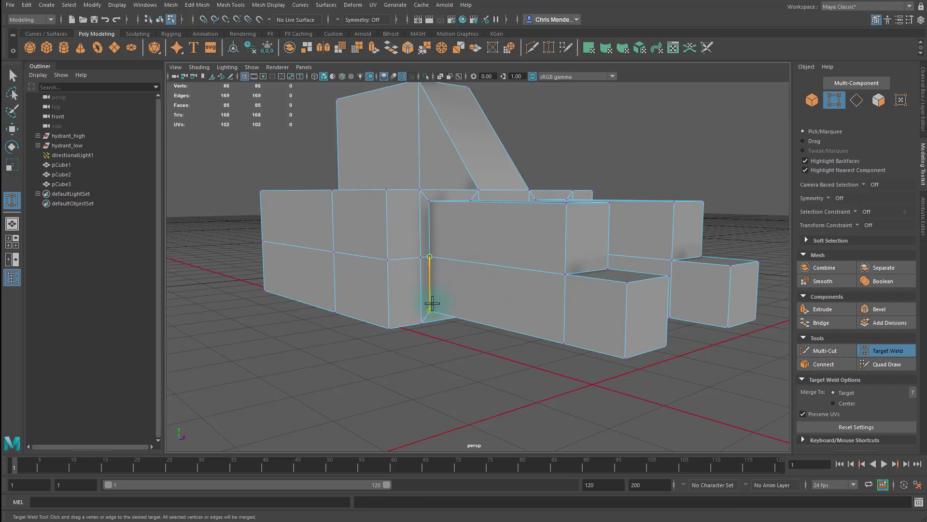
drag(433, 303, 429, 310)
alt+drag(532, 337, 384, 235)
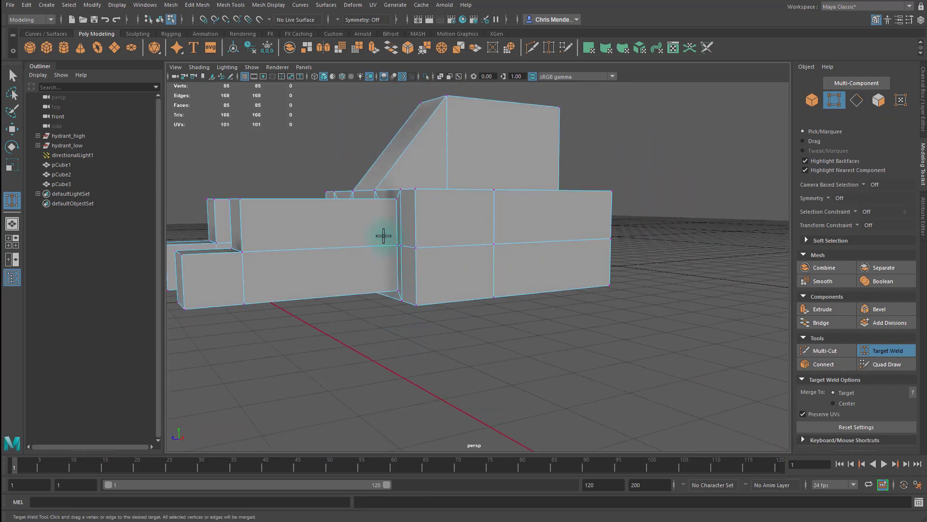
drag(393, 280, 397, 288)
mouse_move(382, 324)
alt+mouse_down()
mouse_move(374, 329)
mouse_move(385, 336)
alt+mouse_up()
Delete the horizontal edge loop around the middle of the main block, including its vertices
key(q)
right_drag(449, 314, 446, 213)
double_click(454, 254)
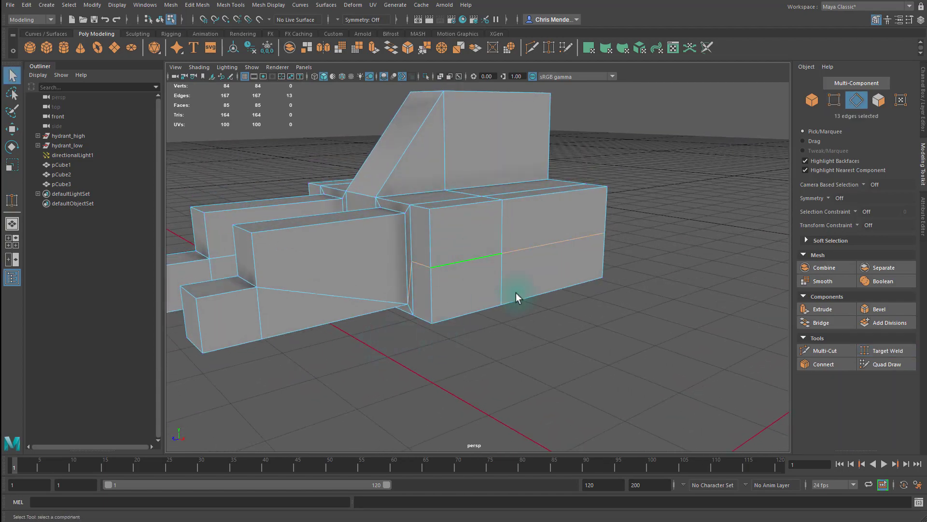
alt+drag(525, 338, 531, 361)
key(ctrl+Delete)
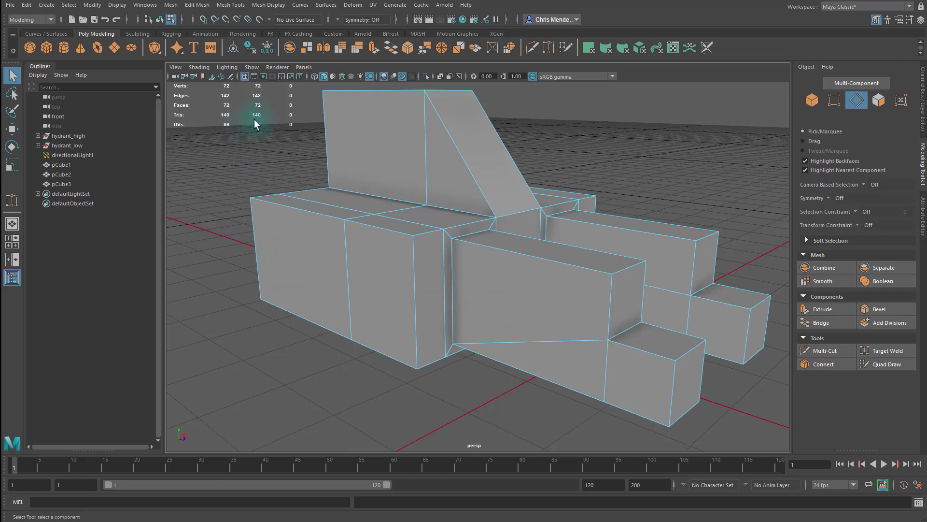
Target-weld the vertices of the crossing edges under both legs to the corner vertices at the leg bases
alt+drag(431, 296, 613, 333)
click(888, 351)
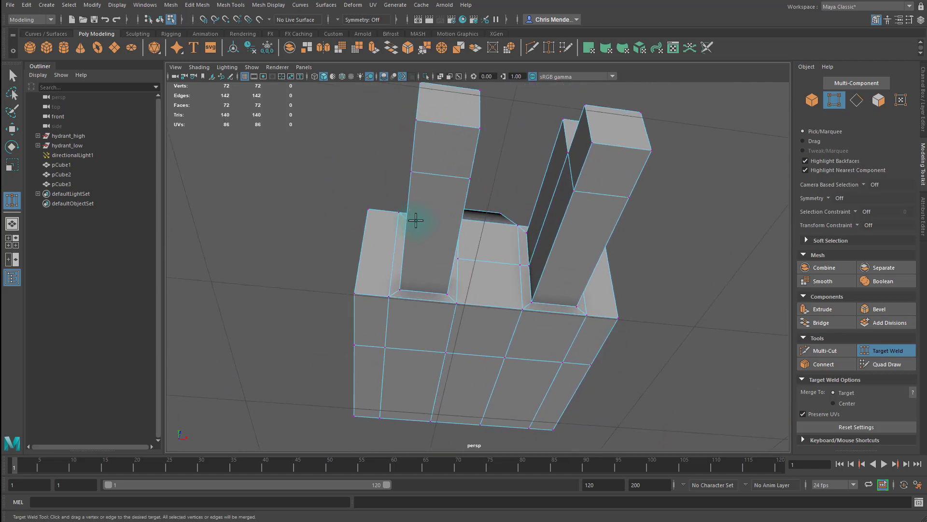
drag(456, 177, 434, 286)
alt+drag(435, 286, 571, 326)
key(F9)
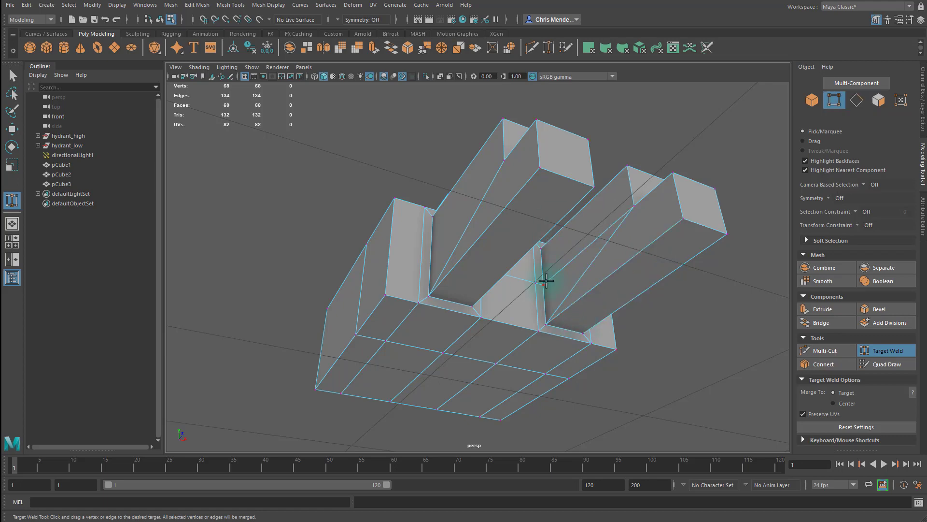
Remove the redundant horizontal edge on the block's front between the legs and weld leftover vertices at the leg base
alt+drag(632, 300, 478, 366)
key(F10)
alt+drag(478, 366, 416, 283)
key(F9)
drag(418, 314, 417, 329)
alt+drag(417, 329, 485, 336)
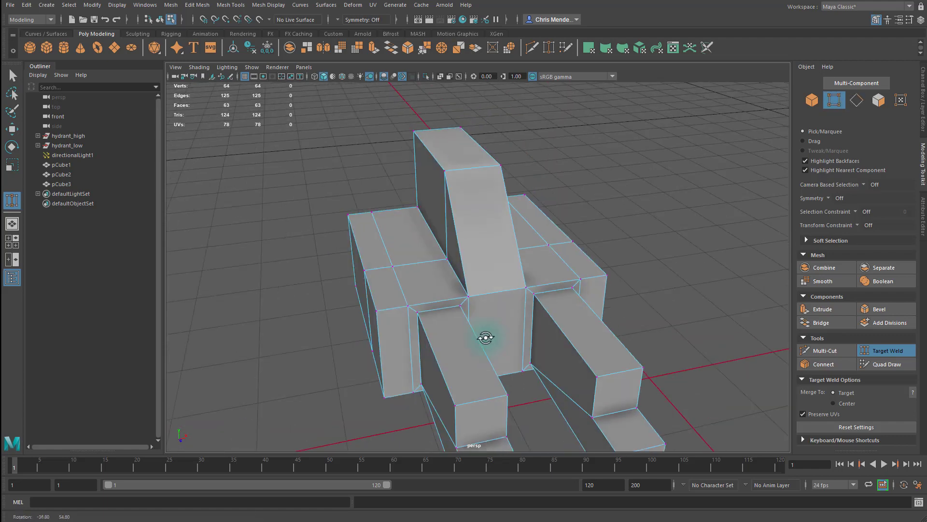
Delete the lengthwise edge loop over the main block on one side of the fin, including its vertices
alt+drag(377, 310, 568, 308)
key(q)
key(F10)
double_click(400, 289)
key(ctrl+Delete)
Weld leftover vertices at the leg base and delete the lengthwise edge loop on the fin's other side, including its vertices
click(887, 350)
key(F9)
alt+drag(533, 406, 532, 368)
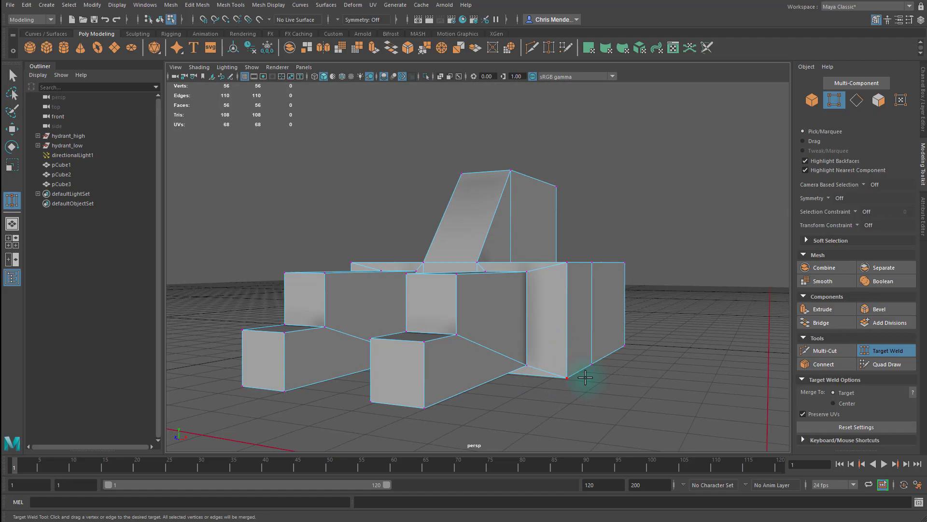
alt+drag(586, 377, 647, 337)
key(q)
key(F10)
double_click(575, 266)
key(ctrl+Delete)
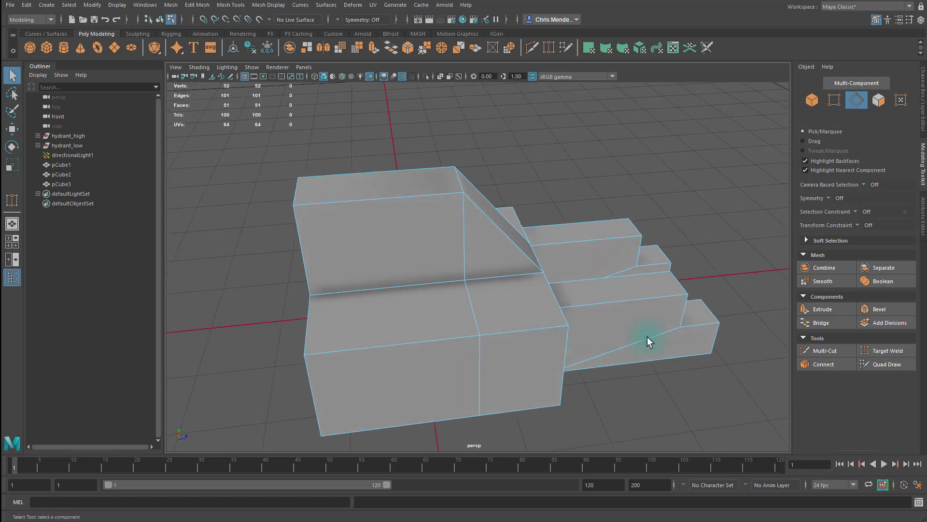
Target-weld the redundant crosswise edge on the block's side to the block's front corner edge nearest the legs
click(879, 348)
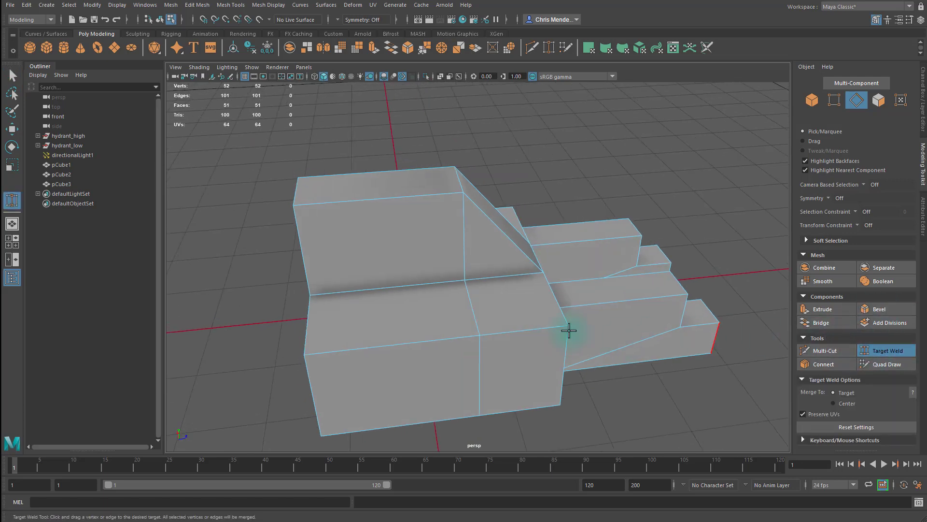
drag(480, 368, 536, 359)
alt+drag(466, 362, 516, 292)
key(F9)
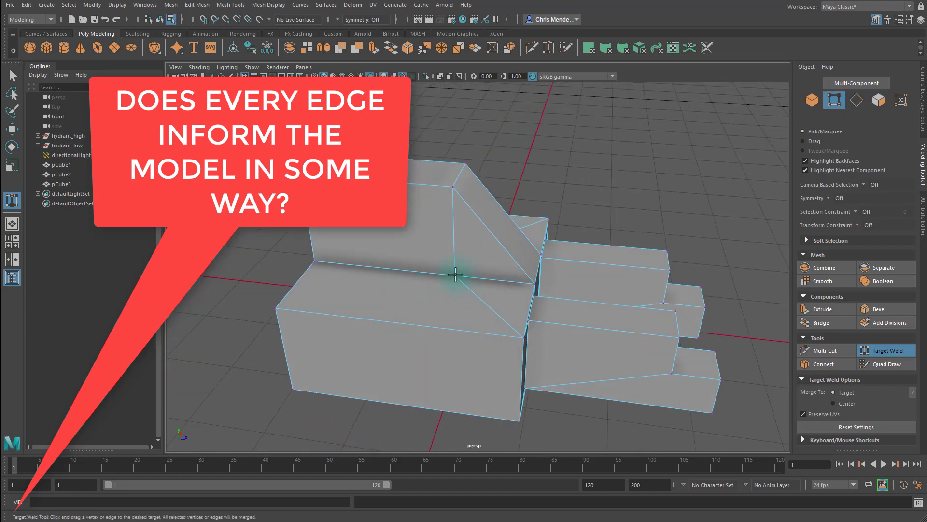
Target-weld the leftover vertices along both sides of the fin's base to its front corners and weld the loose underside vertex away
key(q)
click(455, 276)
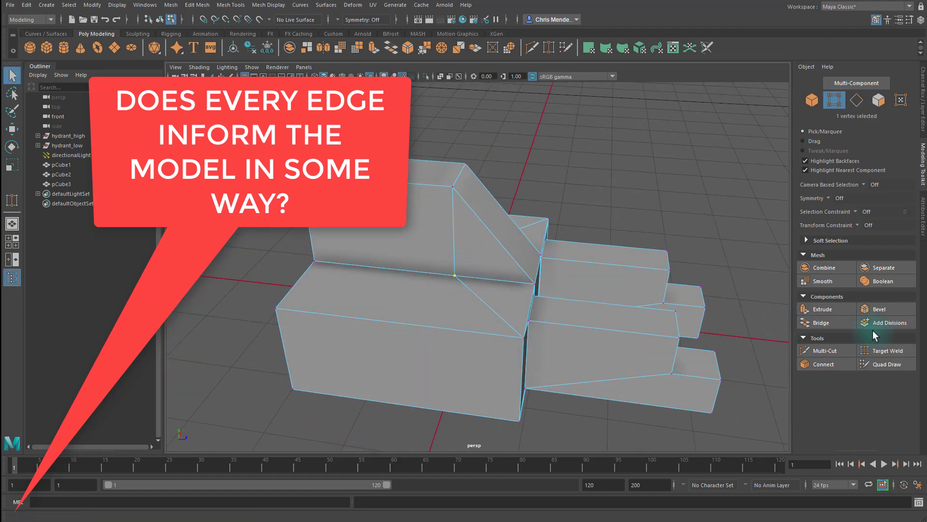
click(876, 350)
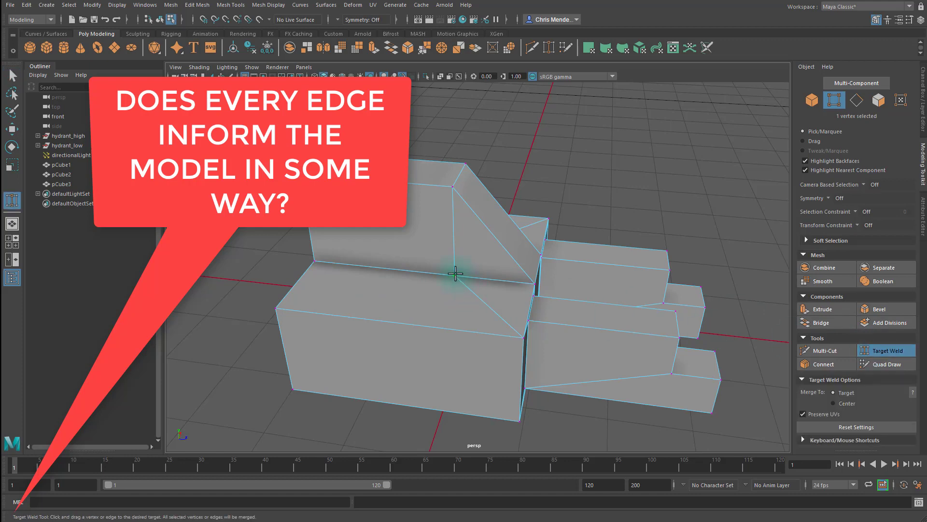
drag(523, 282, 535, 283)
alt+drag(610, 298, 430, 297)
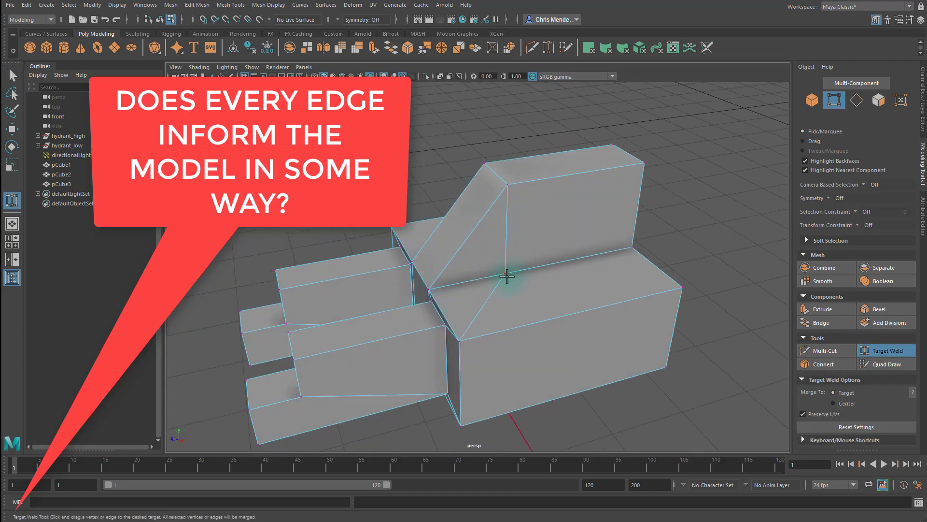
alt+drag(480, 319, 515, 287)
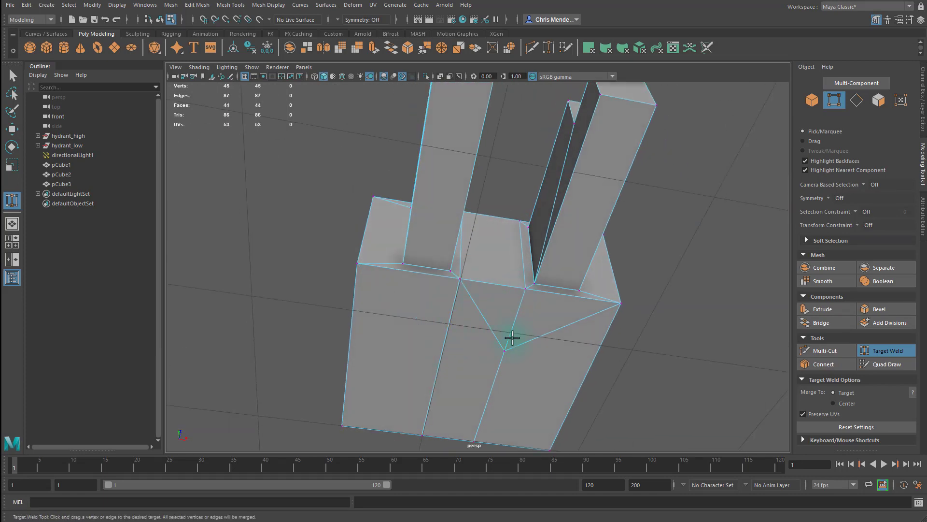
alt+drag(603, 310, 570, 328)
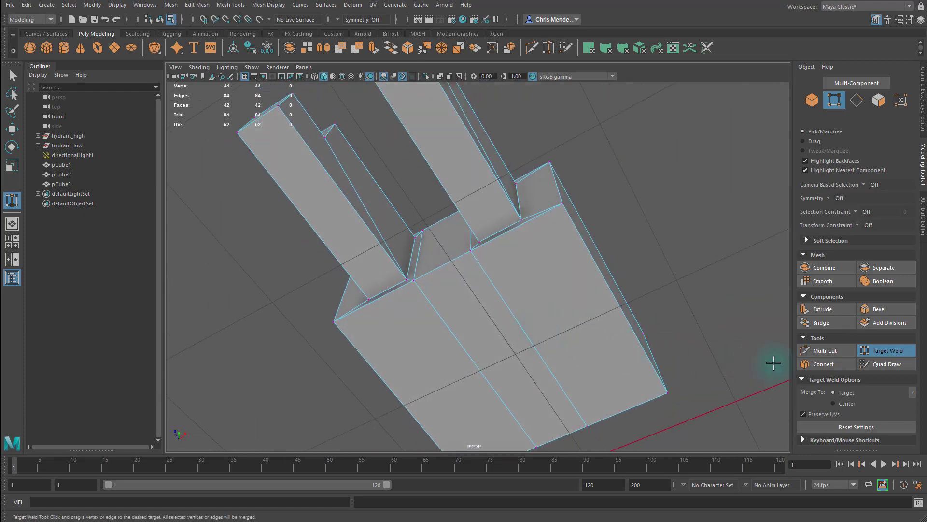
Set Target Weld to merge to center and merge the two lengthwise edges under the block between the legs
click(833, 403)
key(q)
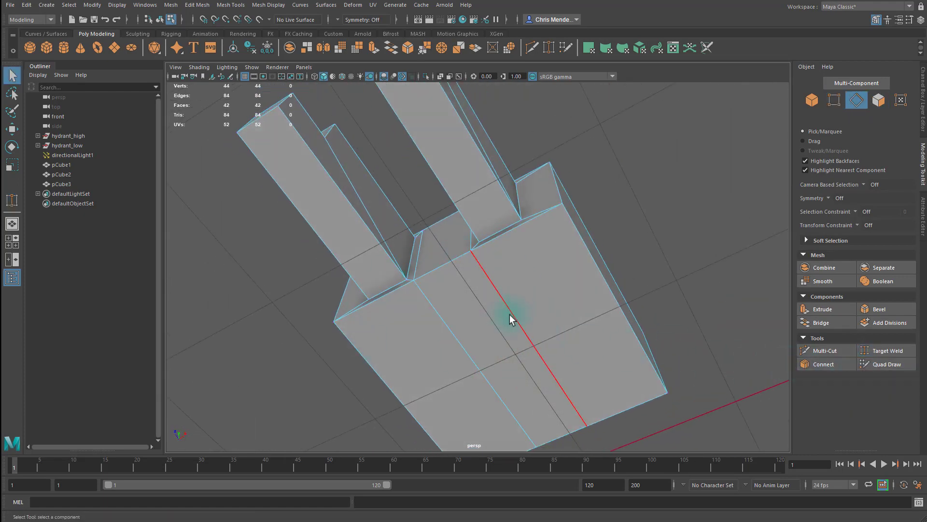
key(g)
click(887, 350)
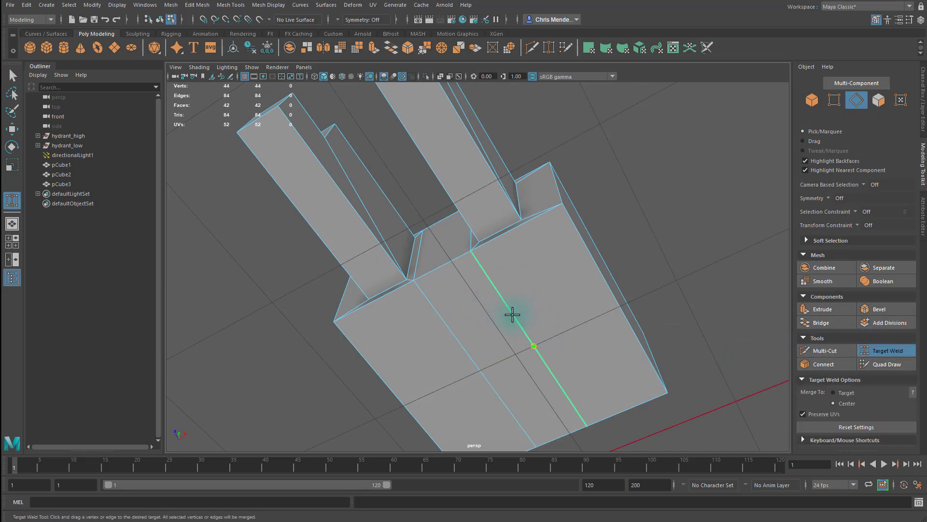
alt+drag(477, 341, 595, 356)
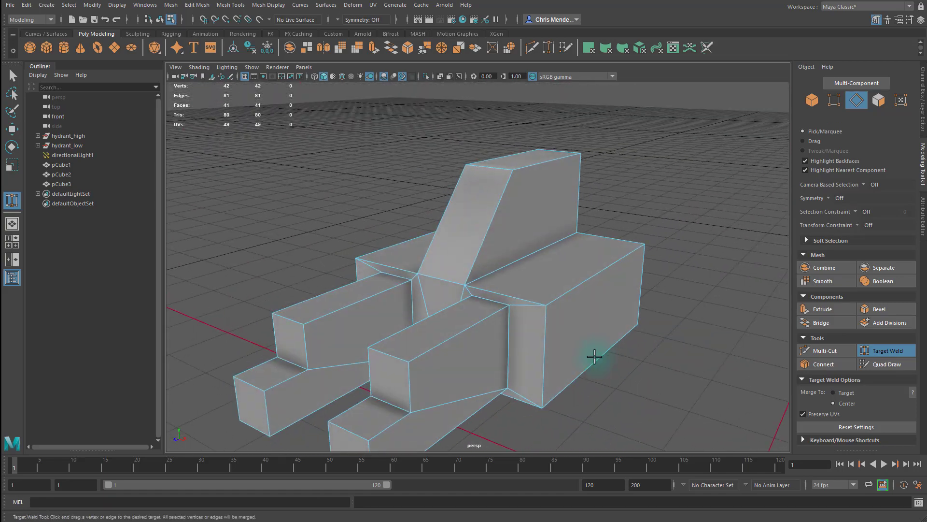
Inspect the reduced model from several sides and return it to object mode
alt+drag(544, 370, 677, 352)
alt+right_drag(676, 352, 684, 332)
alt+drag(684, 332, 454, 319)
key(q)
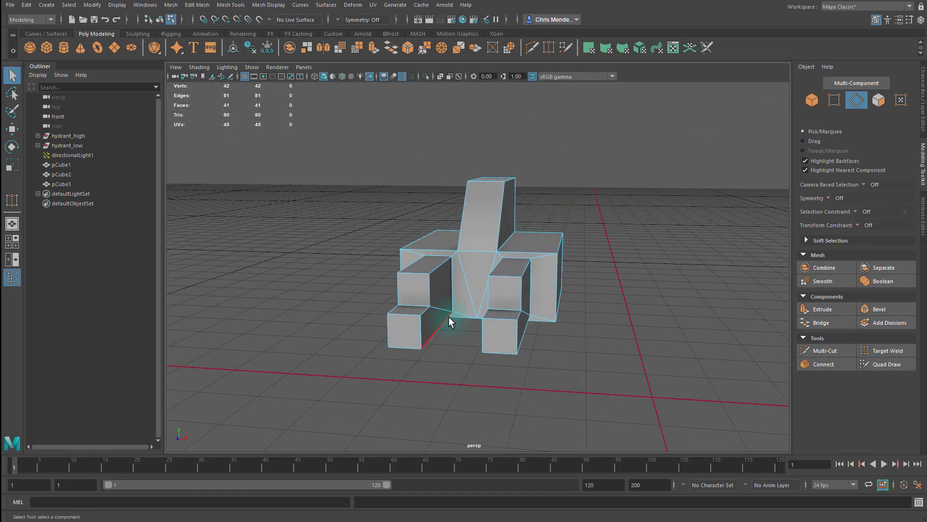
right_drag(463, 304, 532, 262)
alt+drag(419, 277, 483, 275)
alt+drag(251, 109, 396, 240)
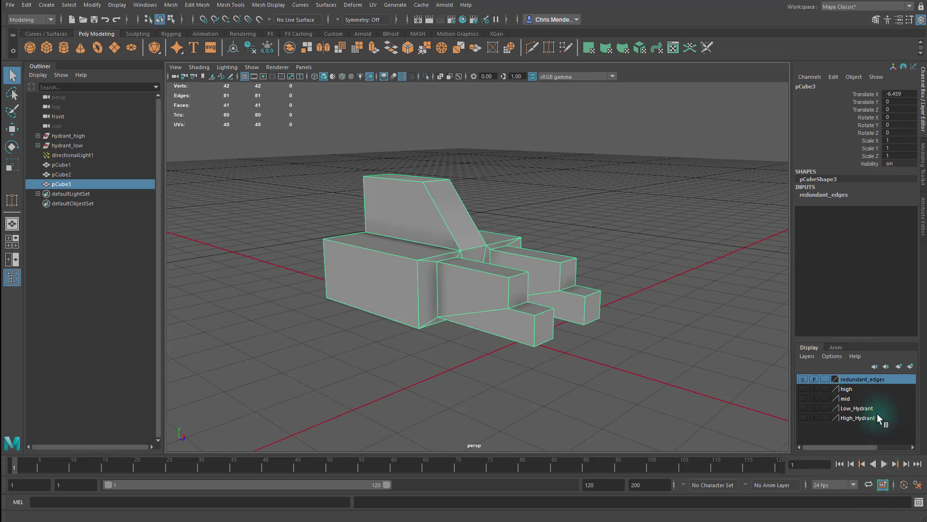
Hide the redundant_edges layer and show the High_Hydrant layer
click(803, 379)
click(803, 418)
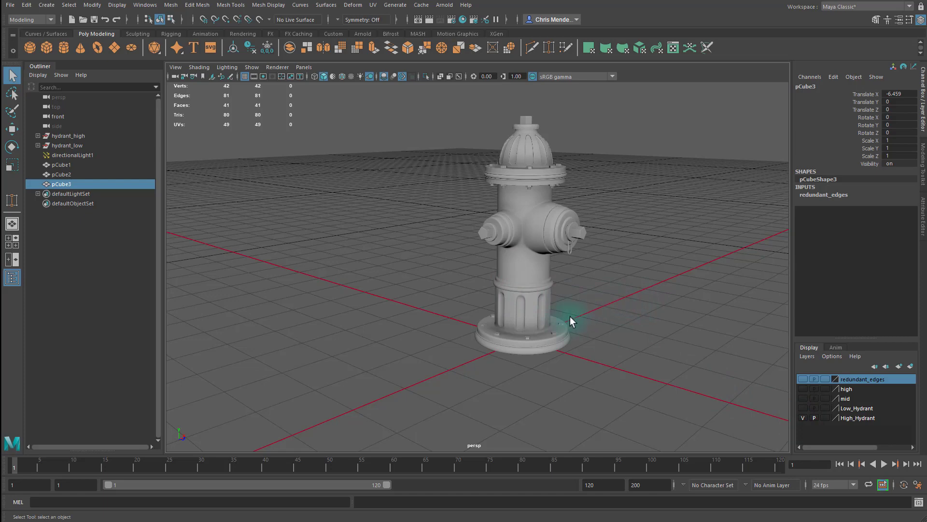
alt+drag(618, 317, 526, 319)
alt+middle_drag(631, 313, 440, 302)
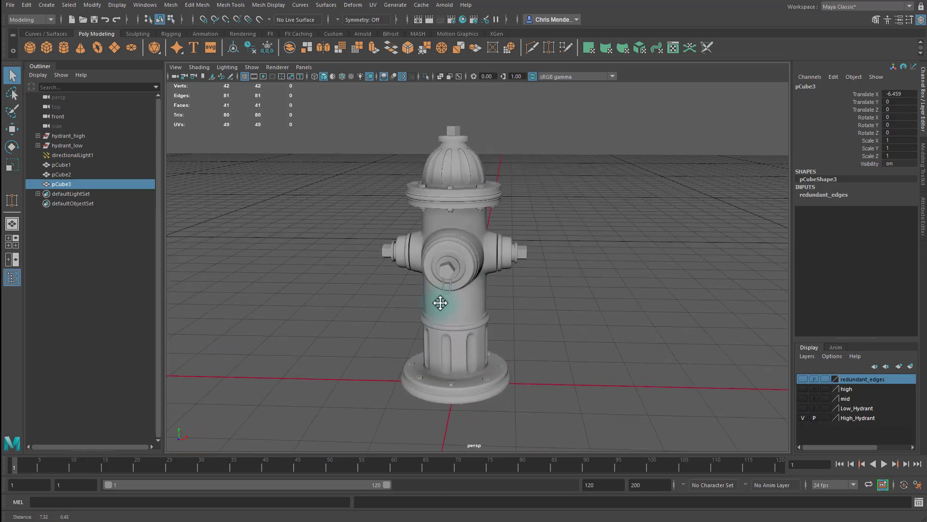
alt+right_drag(394, 288, 431, 283)
alt+drag(431, 283, 422, 214)
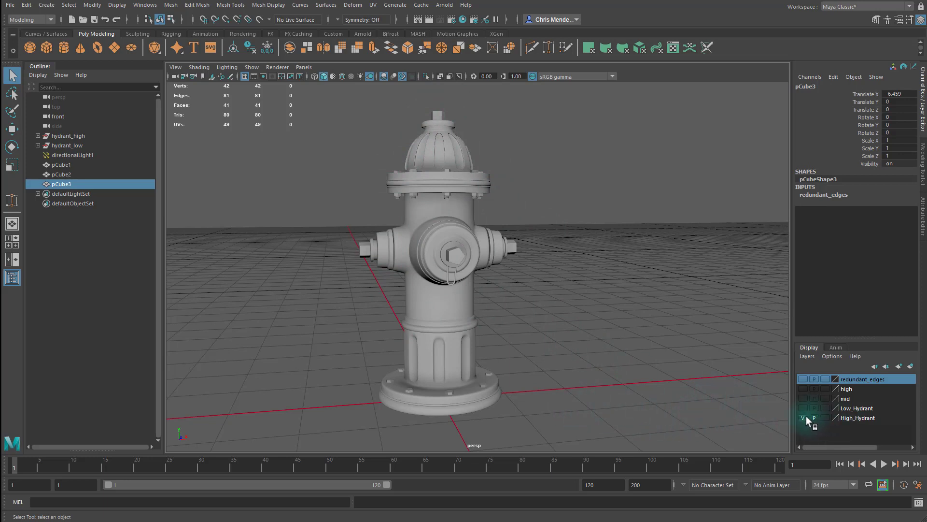
Move the high-poly hydrant sideways along the X axis by about 8.5 units
click(474, 364)
key(w)
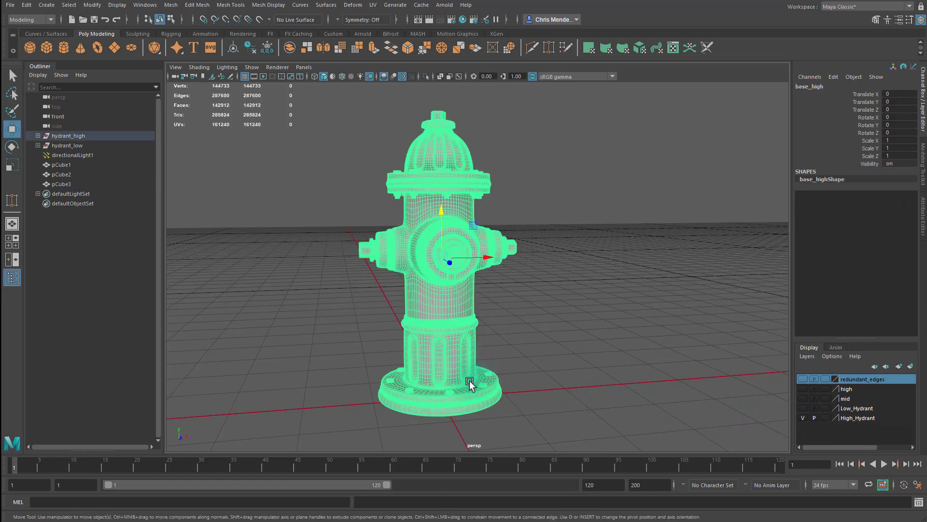
drag(482, 254, 709, 252)
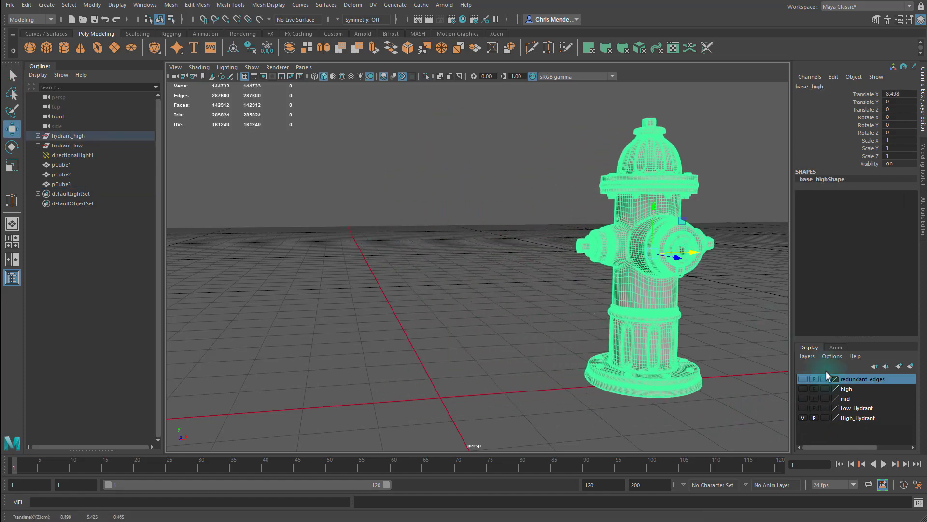
Show the Low_Hydrant layer and select both hydrants to compare the density of their wireframes
click(803, 409)
click(803, 408)
click(456, 373)
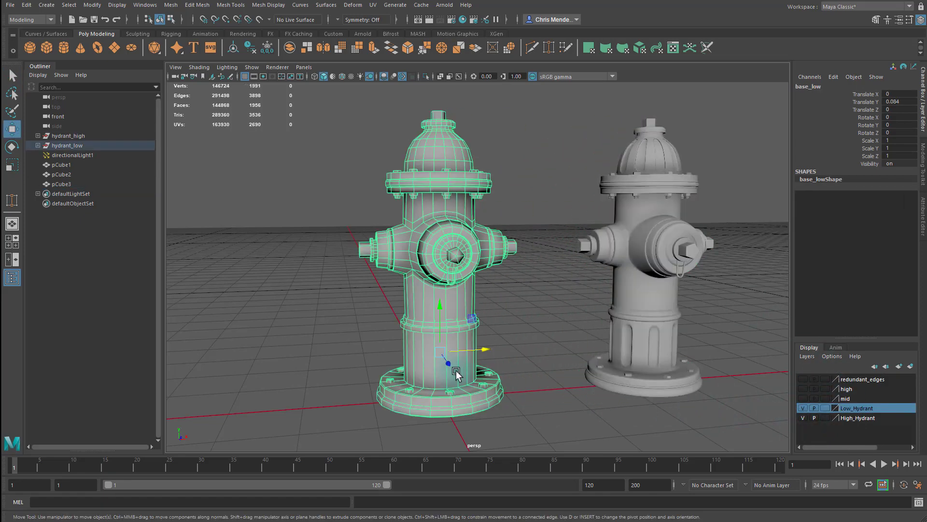
click(642, 338)
shift+click(495, 366)
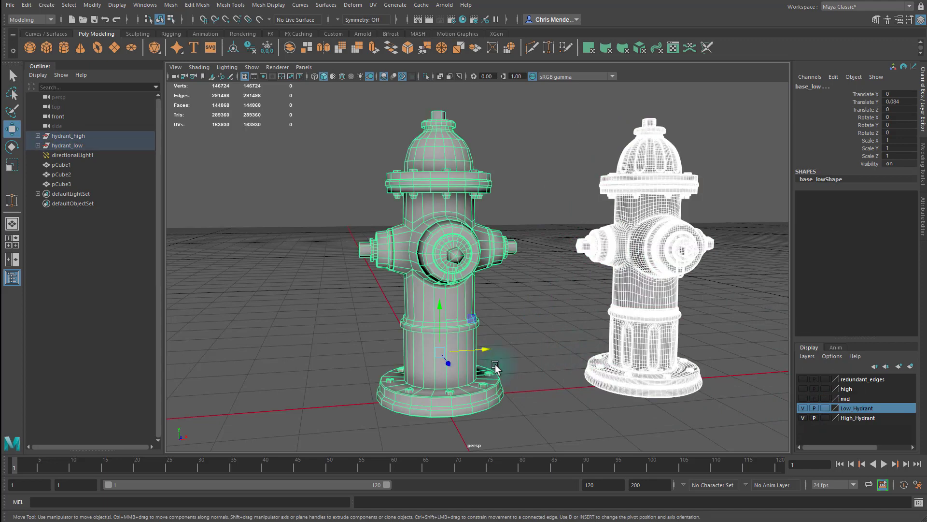
alt+drag(571, 309, 493, 331)
alt+drag(686, 325, 647, 323)
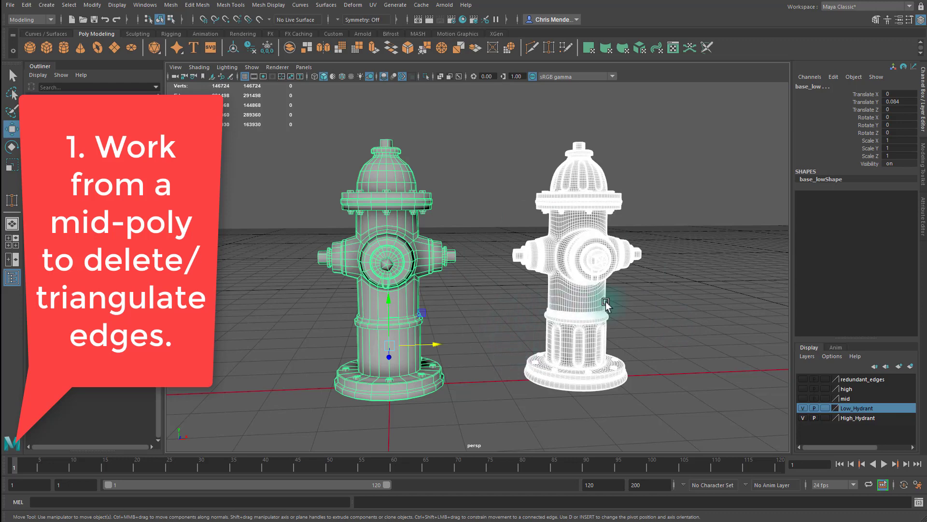
Compare the low-poly hydrant's wireframe and silhouette with the shaded high-poly hydrant, leaving both deselected
click(485, 337)
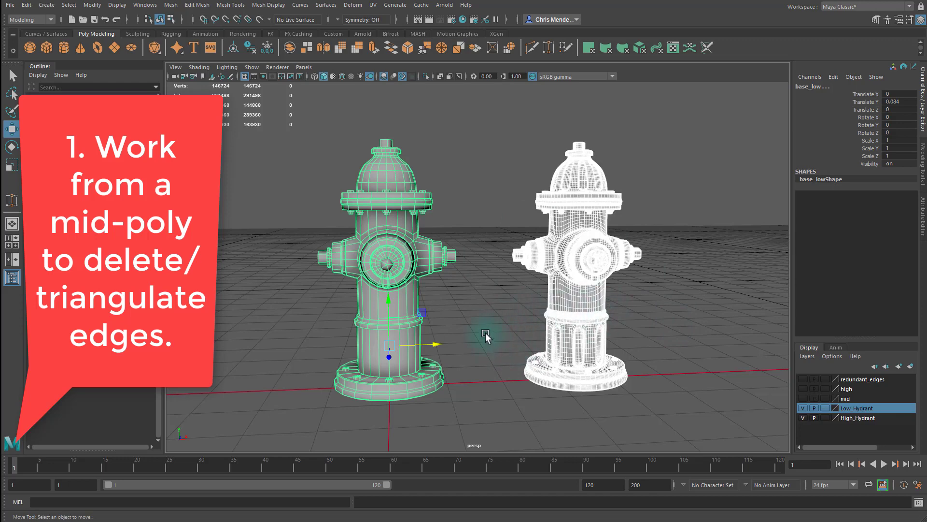
click(446, 220)
drag(285, 124, 503, 357)
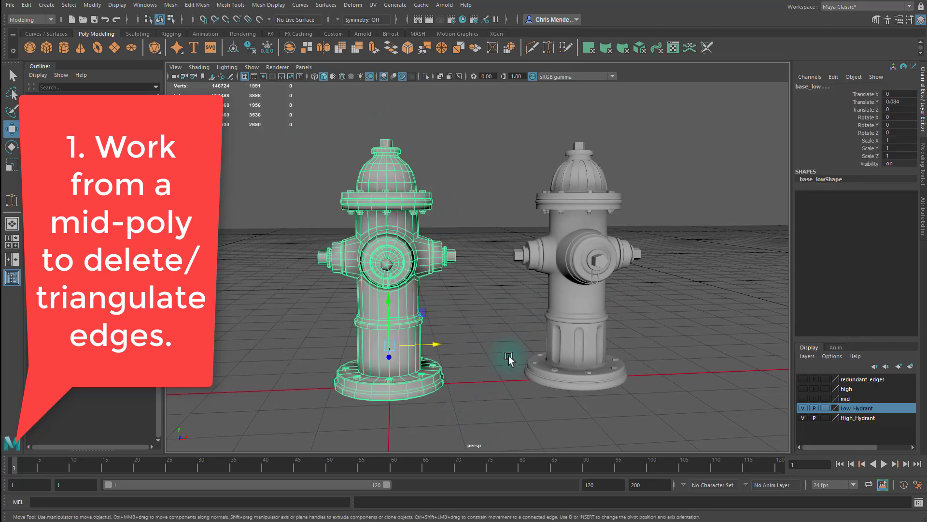
click(468, 325)
click(502, 269)
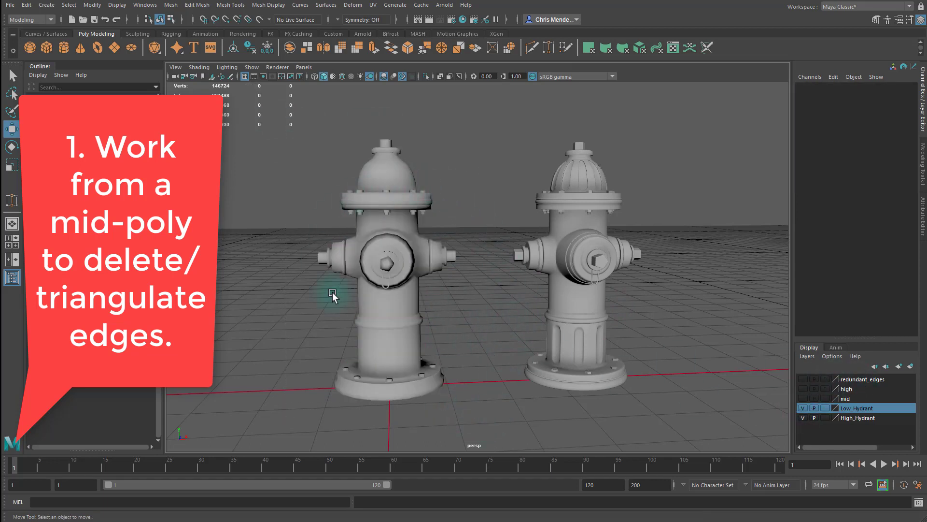
click(586, 208)
click(521, 319)
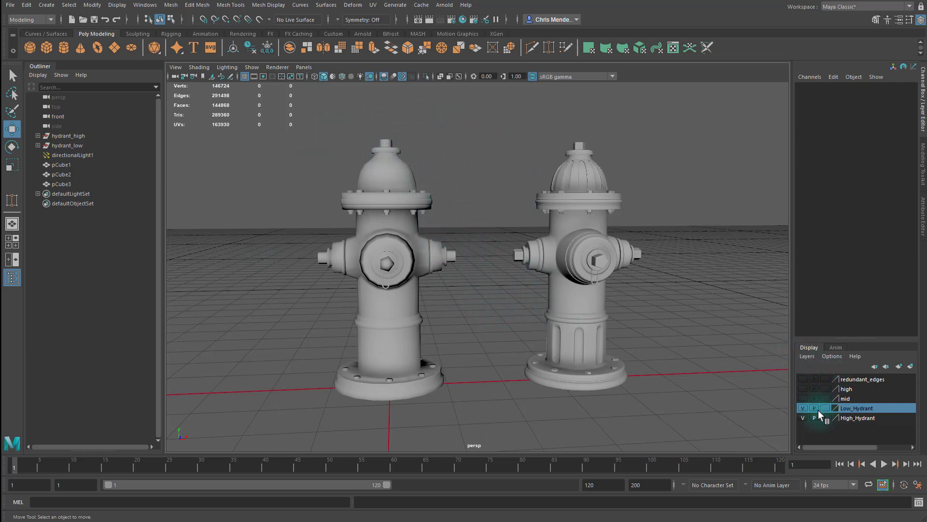
Hide the Low_Hydrant and High_Hydrant layers and show the mid and high layers
click(803, 409)
click(803, 417)
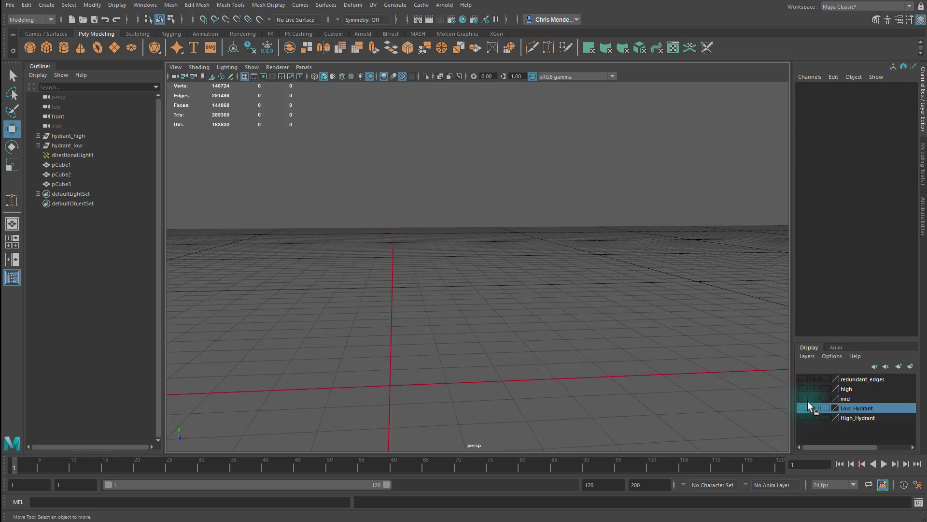
click(802, 398)
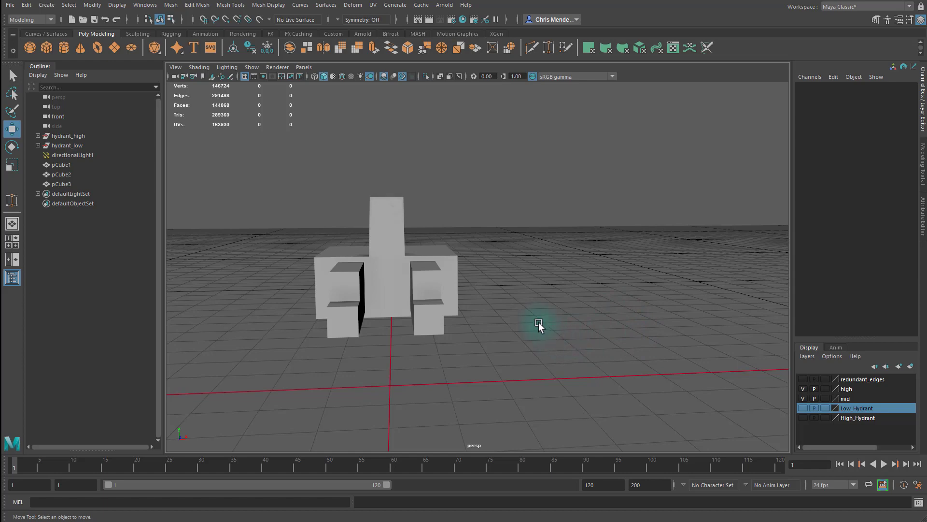
Move the high-poly block model along the X axis to 7.32, beside the mid-poly one, and deselect it
click(444, 311)
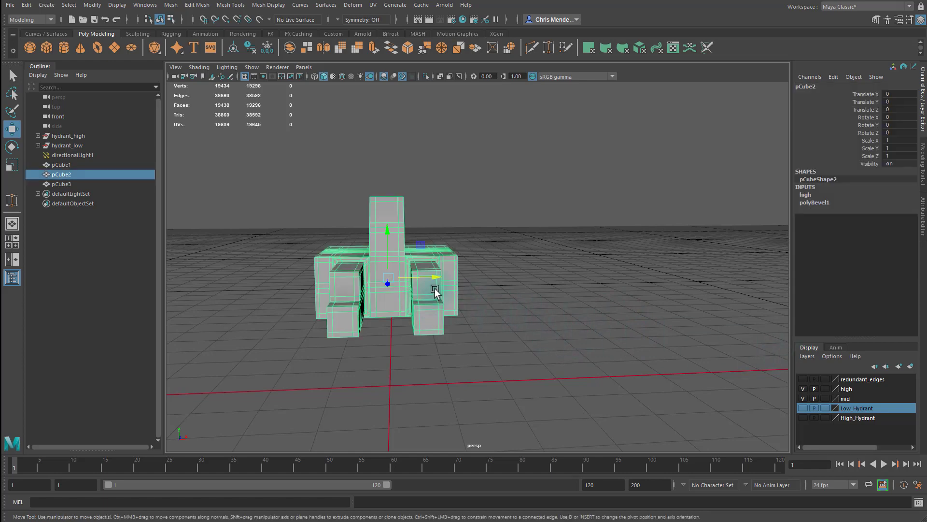
drag(433, 279, 611, 279)
click(444, 343)
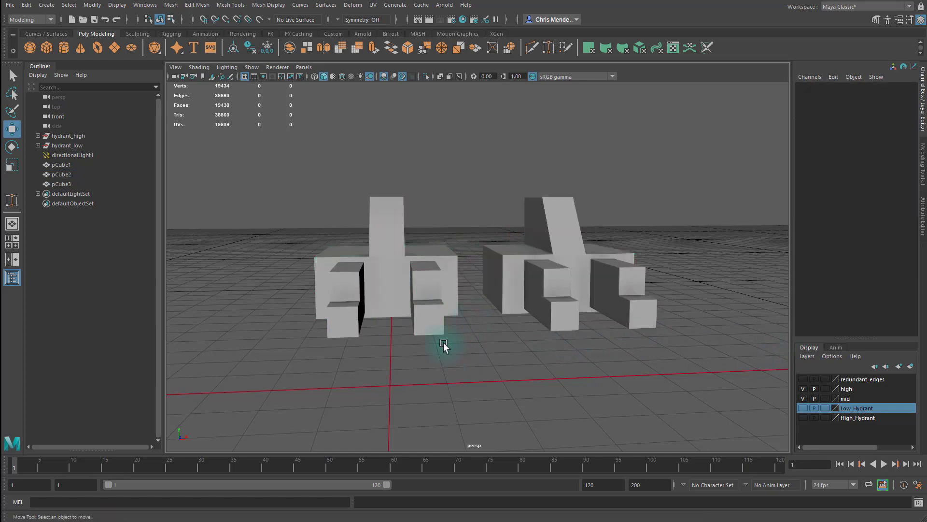
mouse_move(443, 343)
alt+mouse_down()
mouse_move(474, 355)
mouse_move(433, 311)
alt+mouse_up()
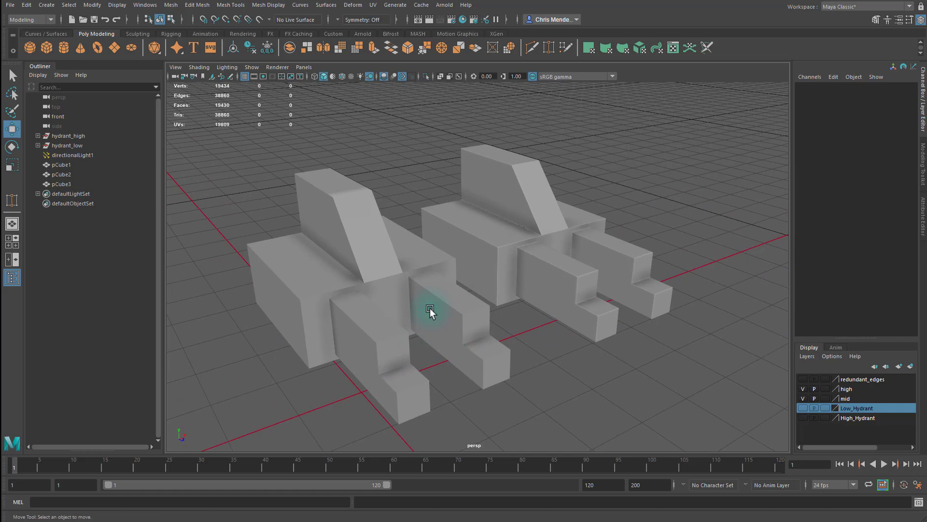
Turn on Wireframe on Shaded and compare the edge layouts of the mid-poly and high-poly block models
click(341, 76)
alt+drag(408, 253, 530, 250)
click(529, 250)
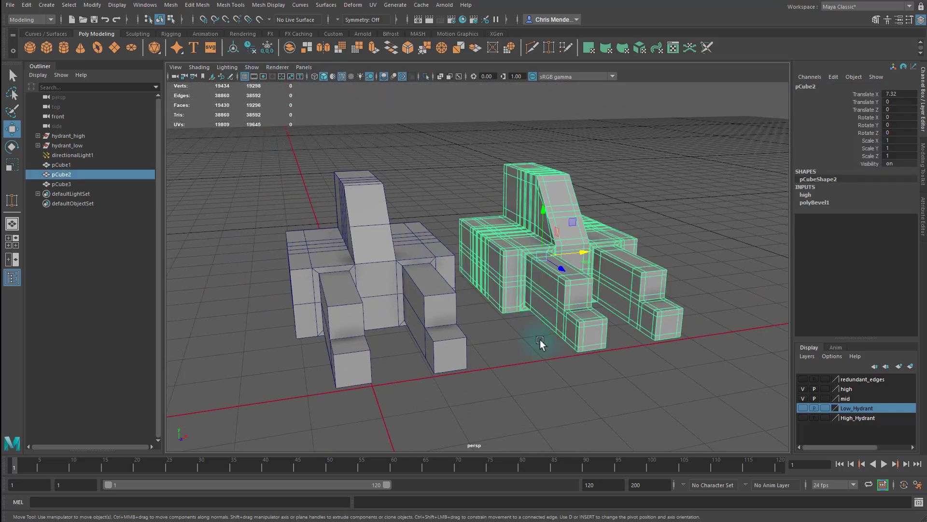
alt+right_drag(534, 310, 733, 361)
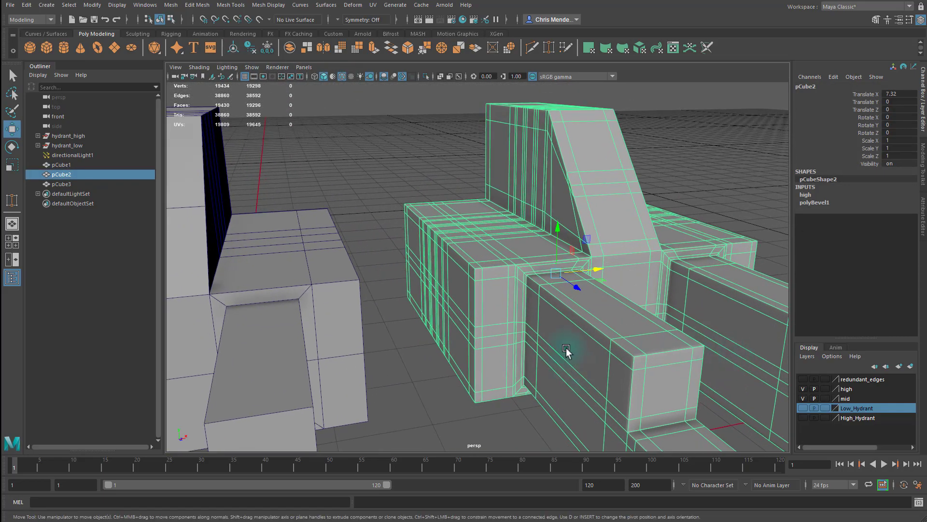
click(489, 441)
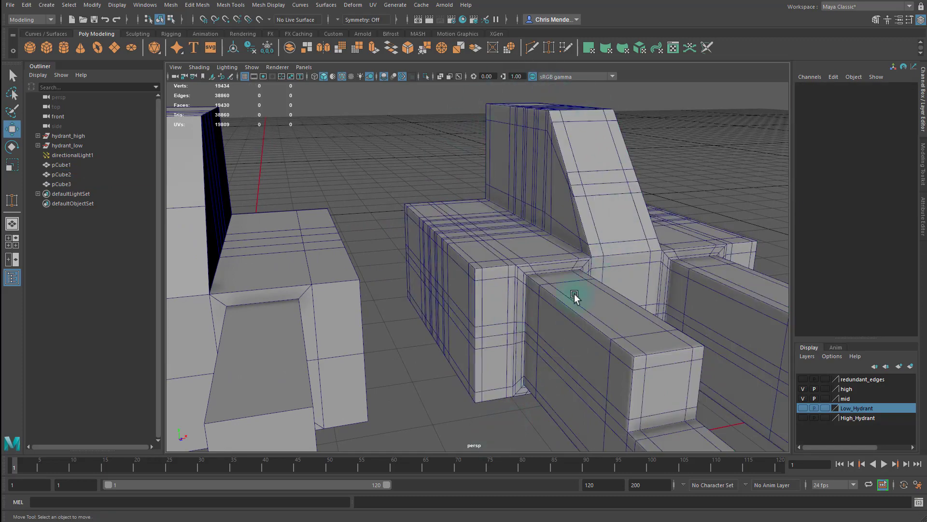
alt+middle_drag(514, 269, 586, 244)
alt+right_drag(586, 244, 406, 288)
click(367, 270)
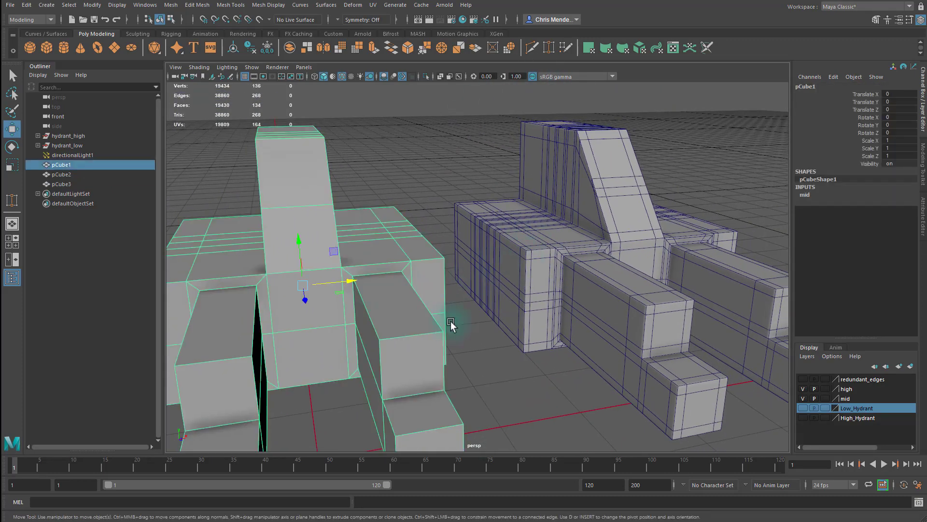
alt+drag(465, 314, 497, 316)
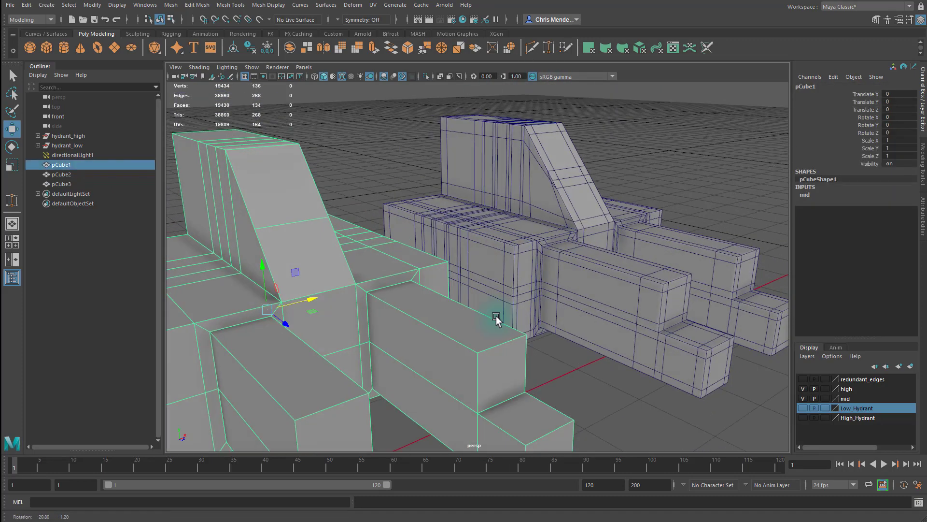
scroll(532, 319, down, 10)
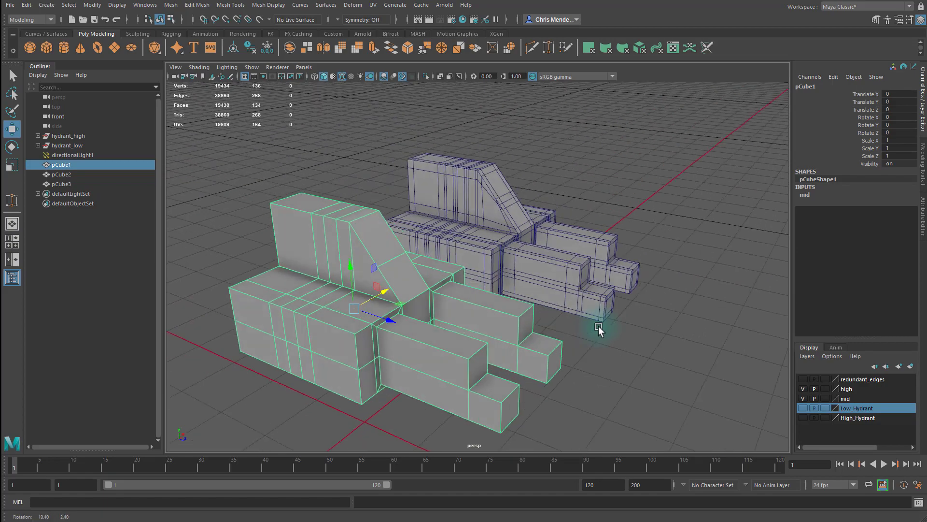
Show the redundant_edges layer and compare the low-, mid- and high-poly block models side by side
middle_drag(836, 400, 753, 362)
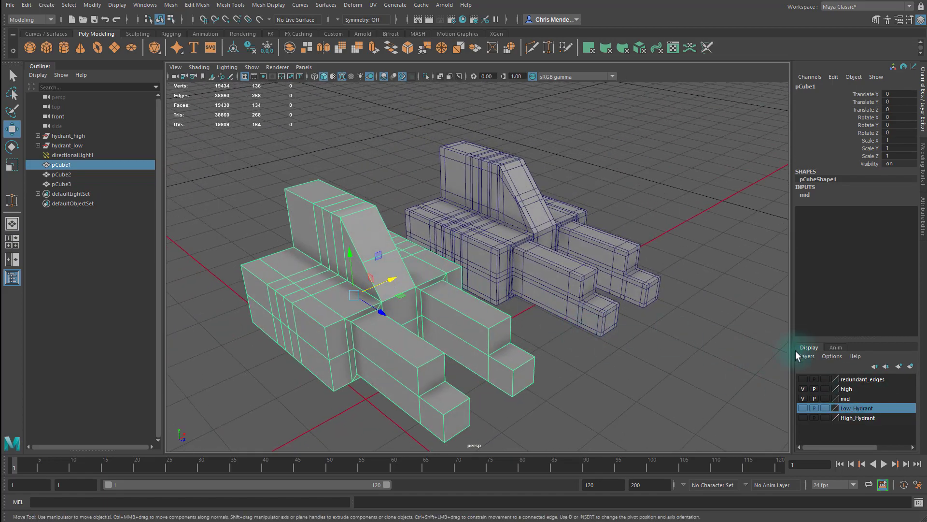
click(802, 380)
alt+drag(534, 290, 459, 283)
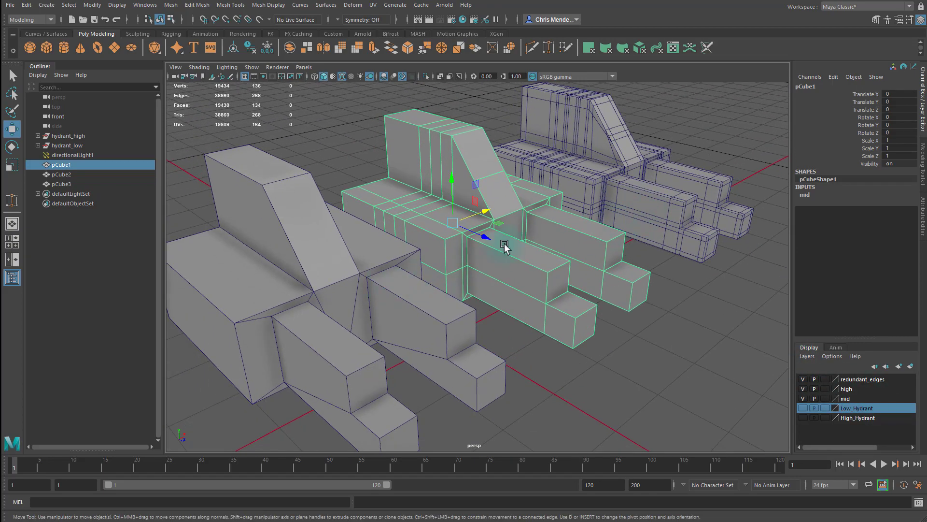
alt+drag(540, 259, 555, 380)
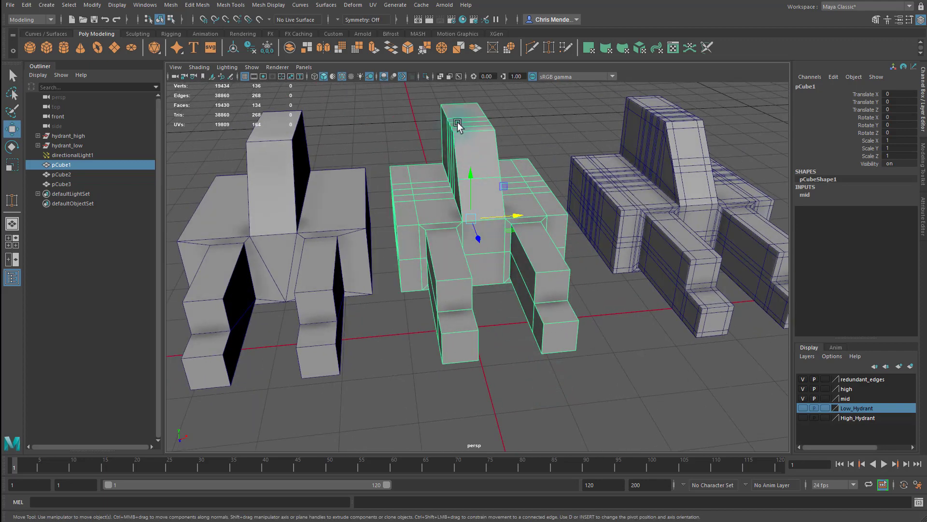
alt+drag(437, 206, 507, 237)
alt+middle_drag(507, 236, 476, 216)
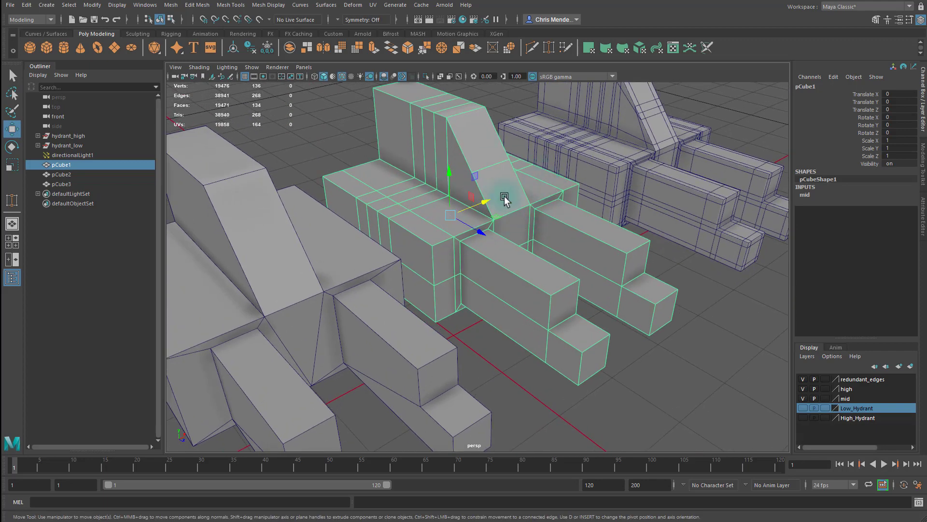
click(624, 151)
click(491, 207)
alt+drag(582, 211, 555, 210)
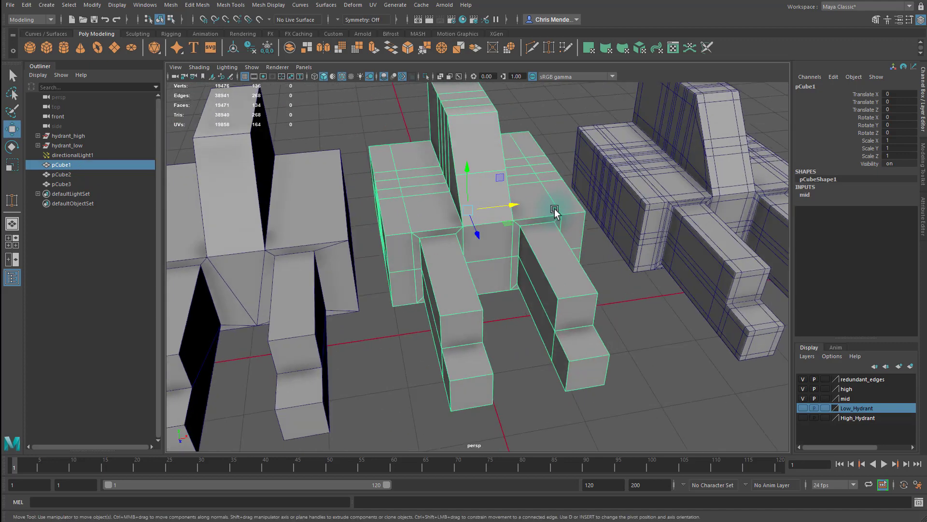
scroll(523, 248, down, 3)
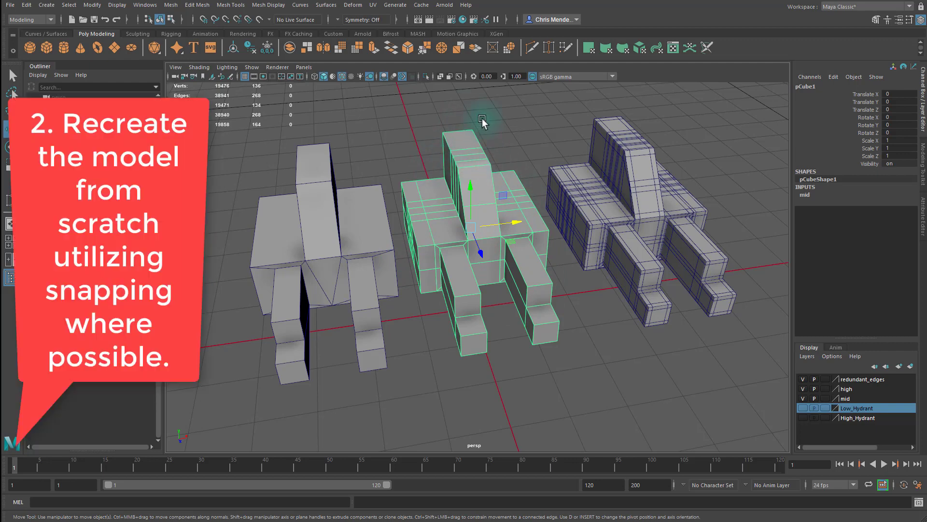
Create a polygon cube, raise it to Y 9.963 above the mid-poly model, and scale it to 5.446 × 1.872 × 7.372
click(46, 47)
drag(503, 299, 454, 154)
key(r)
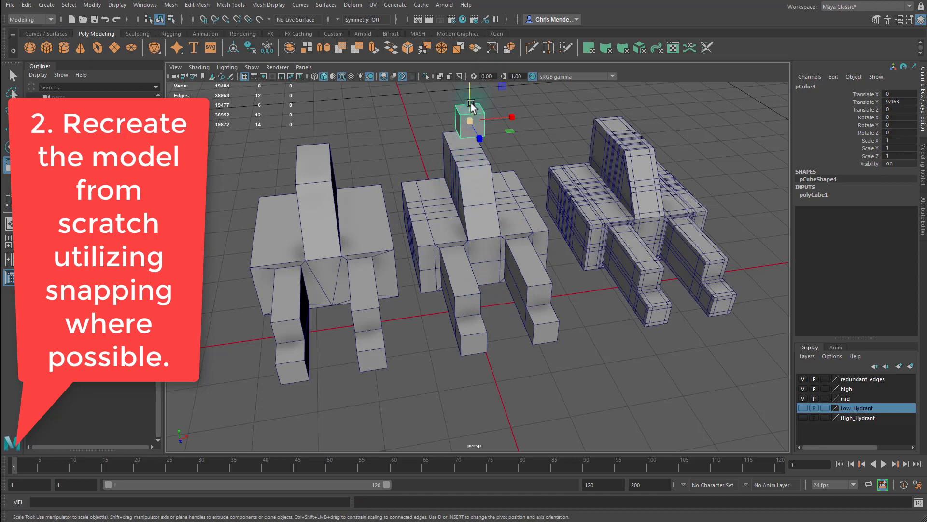
drag(470, 106, 473, 62)
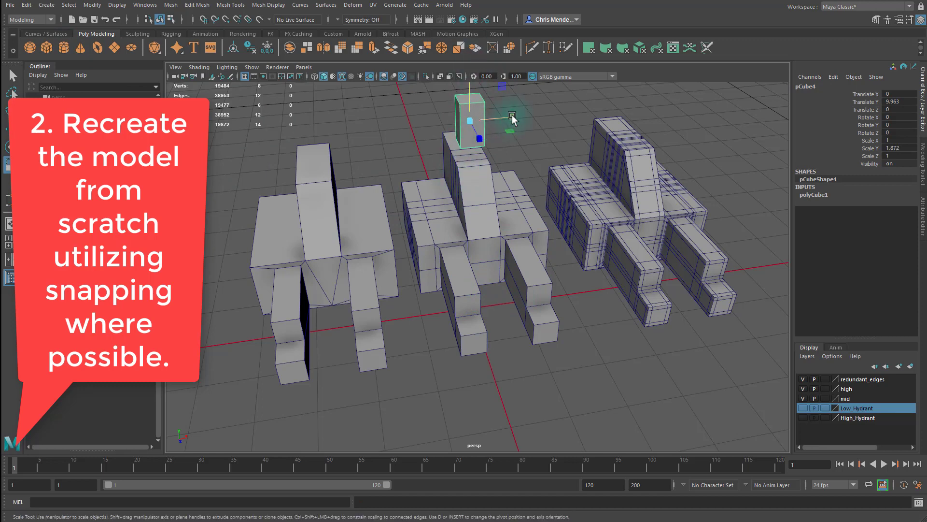
drag(512, 117, 570, 115)
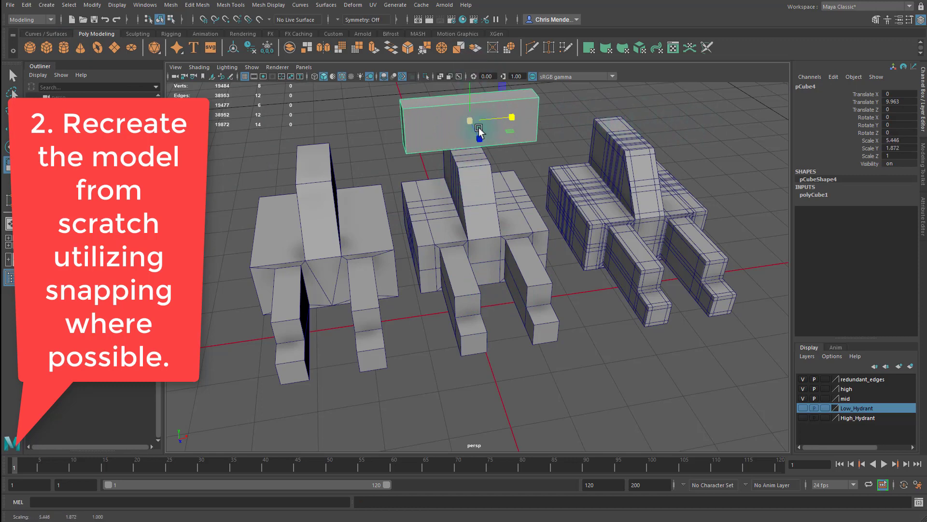
drag(487, 142, 539, 269)
Vertex-snap the new cube's bottom face and one side face to the mid-poly model's main body
alt+drag(451, 227, 432, 152)
right_drag(422, 143, 423, 174)
click(461, 144)
key(w)
click(467, 100)
key(v)
middle_click(441, 264)
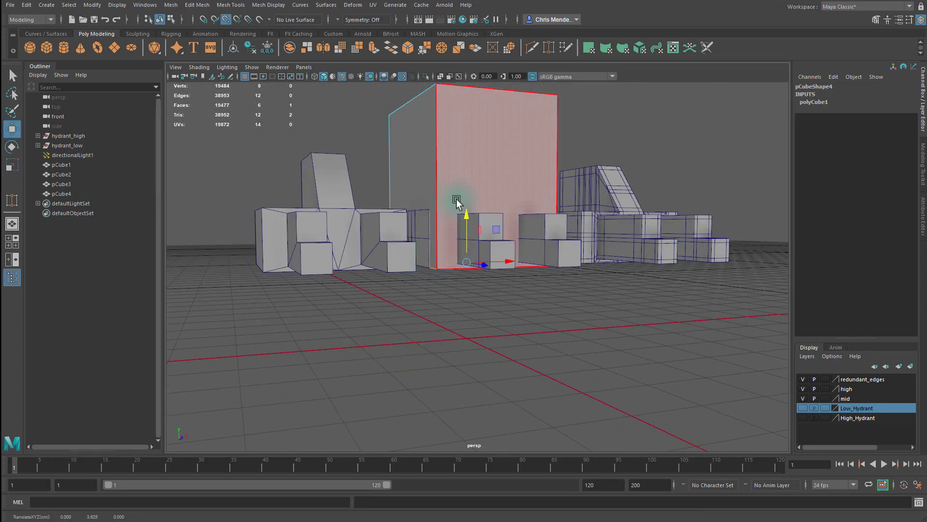
click(425, 102)
click(453, 184)
middle_drag(424, 229, 406, 212)
Vertex-snap the cube's top face and front face to the matching faces of the mid-poly body
alt+drag(533, 146, 473, 164)
click(472, 91)
alt+drag(471, 90, 478, 309)
key(v)
click(477, 276)
click(454, 304)
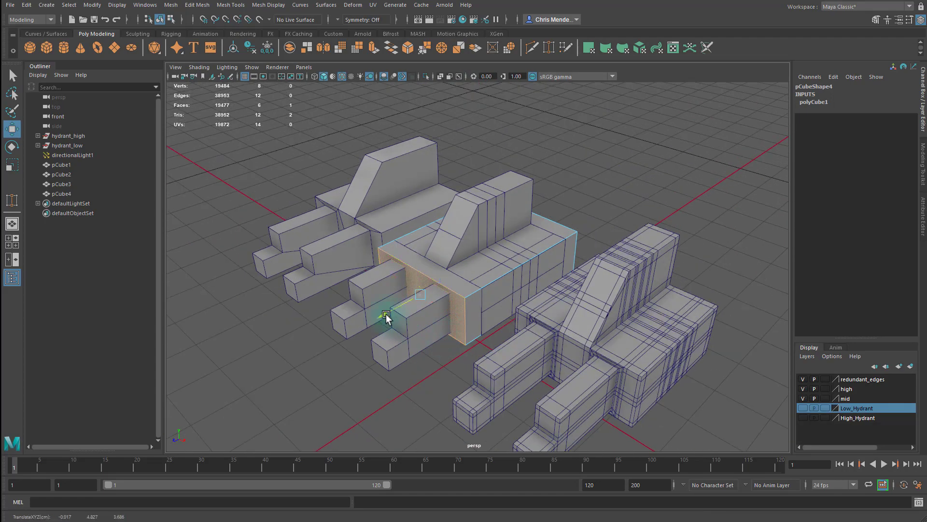
click(387, 316)
key(v)
middle_drag(461, 297, 472, 287)
Insert a centred lengthwise edge loop in the new cube, bevel it at Fraction 0.5, and bevel the two resulting loops again
alt+drag(676, 305, 596, 318)
click(546, 311)
key(ctrl+shift+x)
ctrl+click(469, 284)
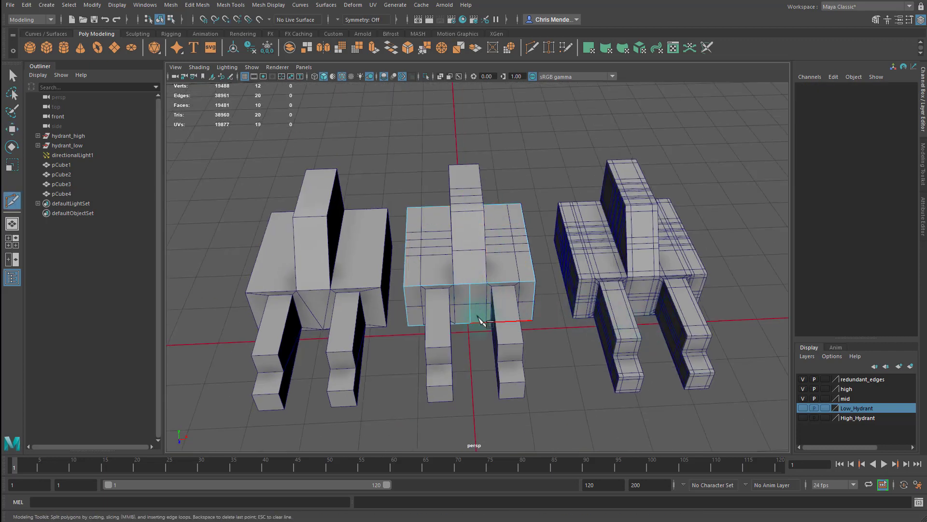
key(q)
click(392, 50)
click(408, 47)
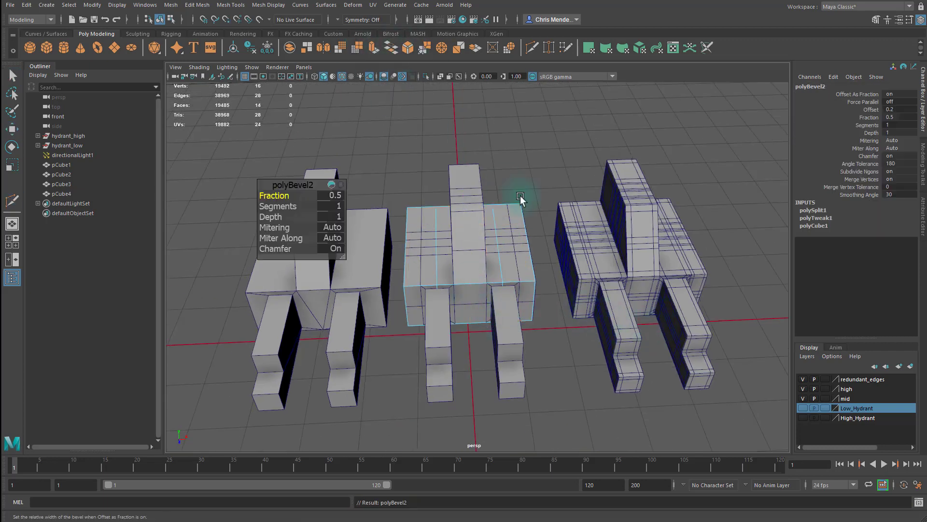
key(q)
click(408, 48)
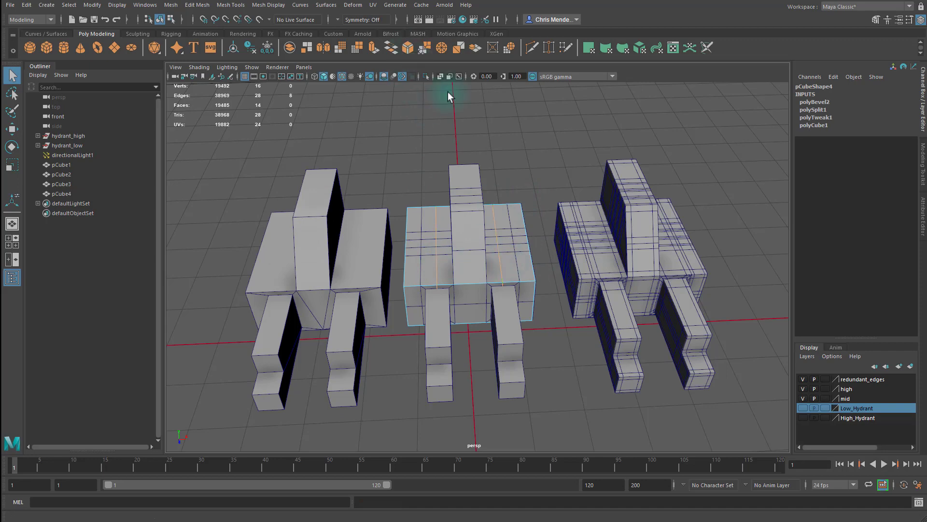
Extrude the two front leg faces with an inward Offset, then extrude them again and snap them to the mid-poly model's upper leg ends
alt+drag(459, 333, 484, 290)
key(q)
click(502, 268)
key(ctrl+e)
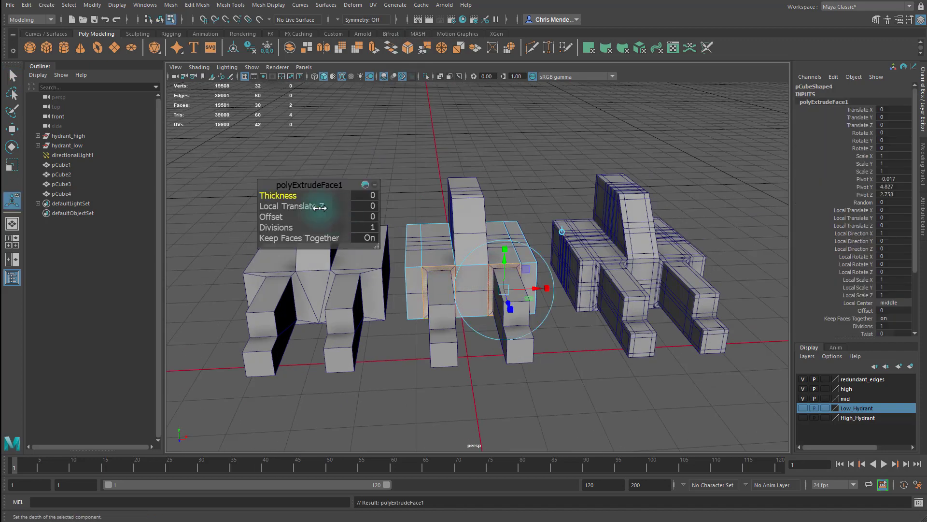
drag(290, 216, 365, 226)
key(ctrl+e)
key(w)
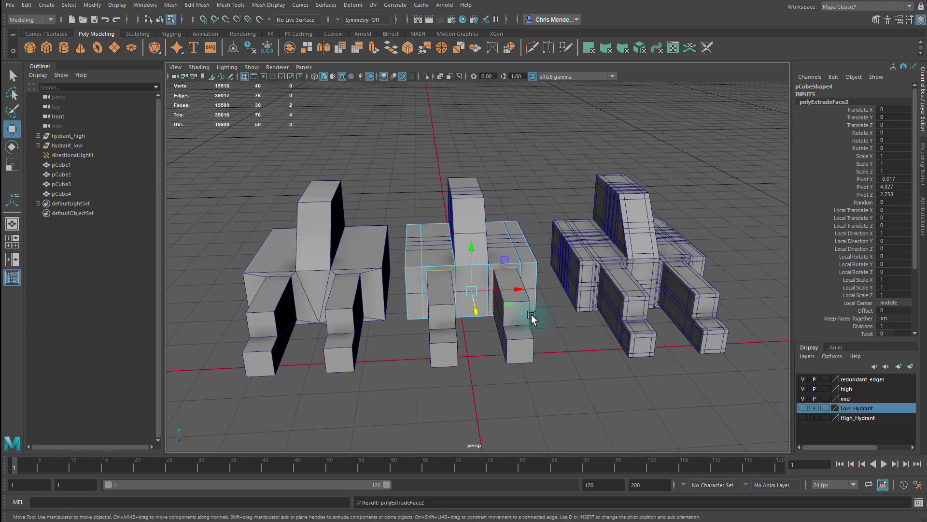
middle_drag(518, 325, 528, 306)
Insert a horizontal edge loop around the new model's mid-height and extrude the two lower leg end faces out to the leg tips
alt+drag(459, 309, 528, 332)
key(ctrl+shift+x)
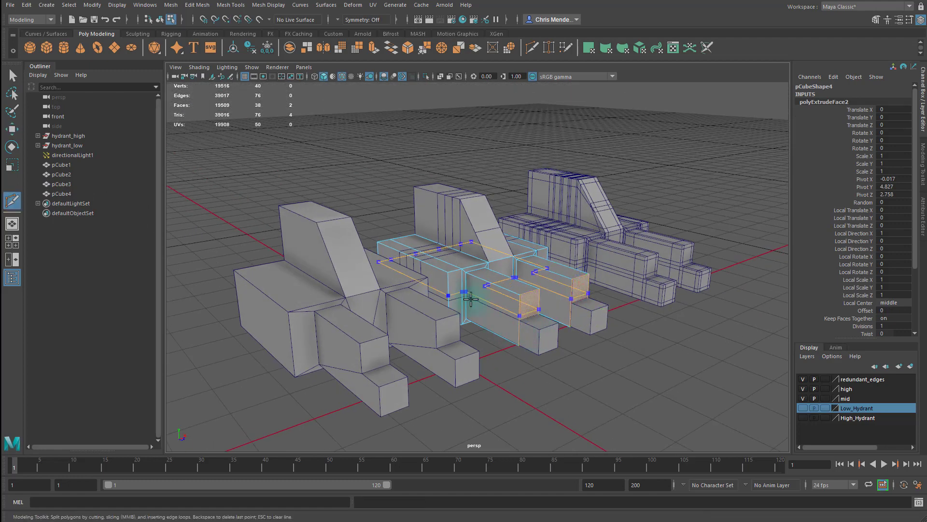
ctrl+click(443, 298)
key(q)
click(522, 329)
shift+click(575, 315)
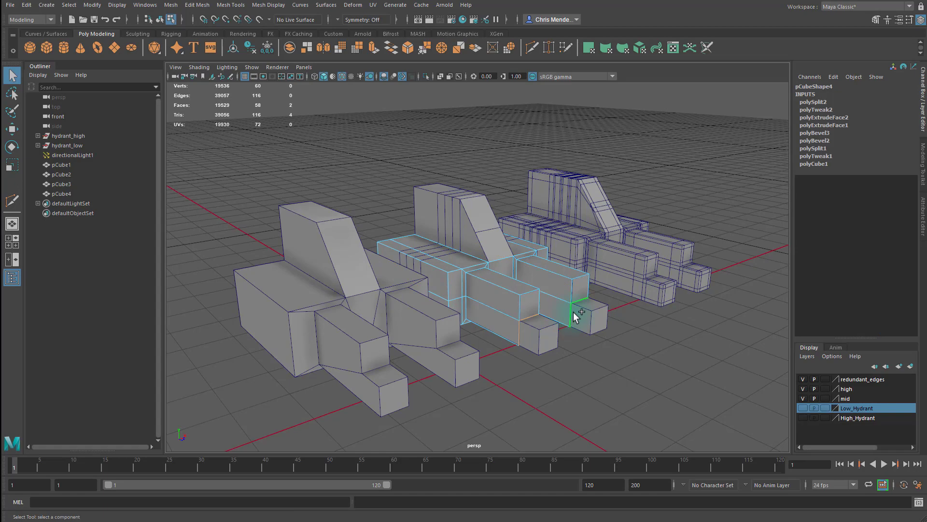
key(ctrl+e)
key(w)
Extrude the central top face upward and snap it to the top of the mid-poly model's fin
alt+drag(544, 325, 619, 303)
click(456, 252)
key(ctrl+e)
click(459, 215)
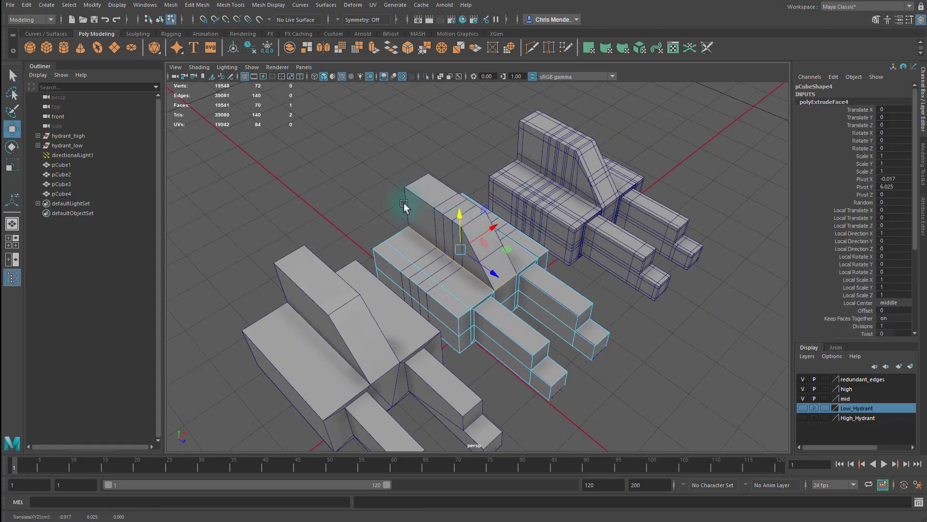
key(v)
middle_drag(406, 207, 404, 187)
Snap the extruded fin's upper front edge back to match the slope of the mid-poly model
key(F10)
alt+drag(492, 251, 532, 246)
click(499, 237)
key(ctrl+Delete)
key(ctrl+z)
key(v)
middle_drag(494, 223, 473, 209)
Isolate the rebuilt block model, inspect its edge flow from both sides, and bring the other models back into view
alt+drag(534, 278, 458, 283)
right_drag(458, 283, 503, 249)
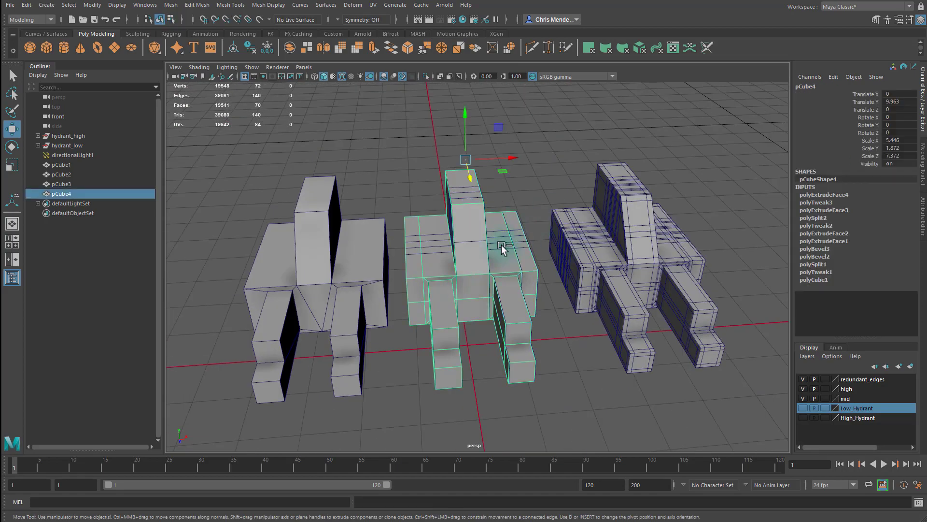
key(ctrl+1)
alt+drag(541, 300, 600, 276)
click(650, 276)
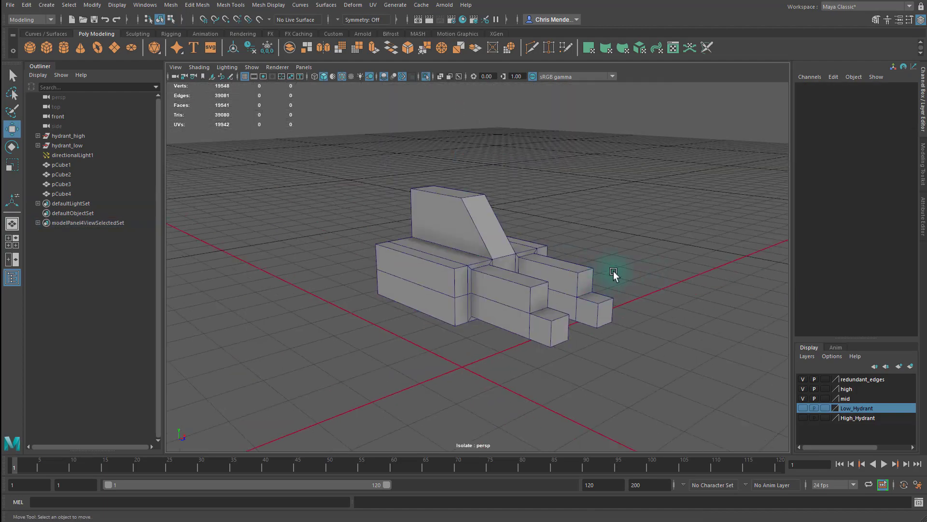
mouse_move(476, 265)
alt+mouse_down()
mouse_move(412, 262)
mouse_move(352, 244)
mouse_move(458, 219)
mouse_move(621, 266)
mouse_move(412, 268)
mouse_move(532, 266)
mouse_move(494, 263)
alt+mouse_up()
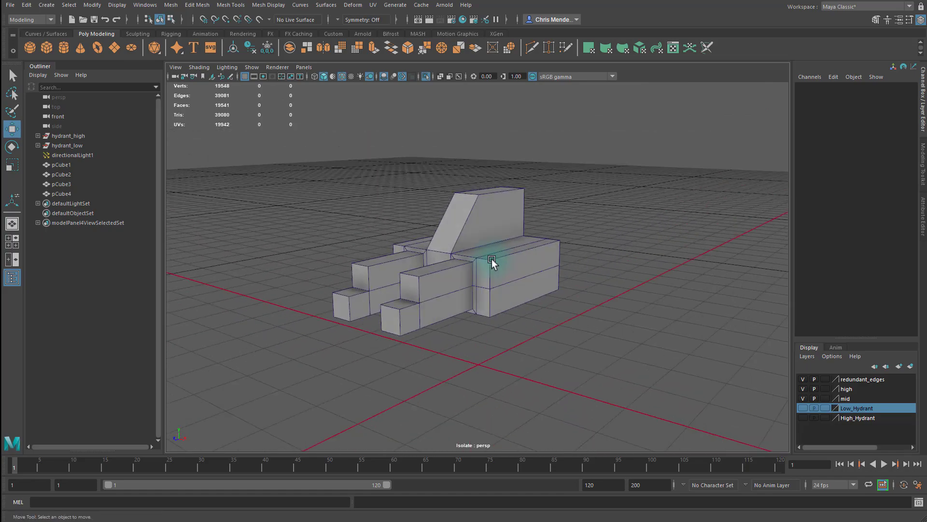
click(493, 261)
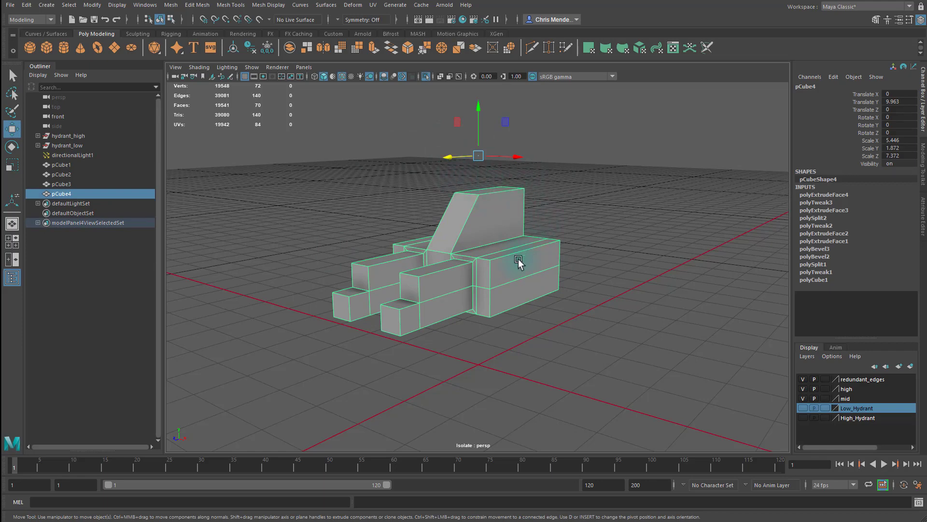
key(ctrl+1)
Display the high-poly block model unsmoothed, duplicate it, and move the copy along the X axis to 15.976
click(623, 266)
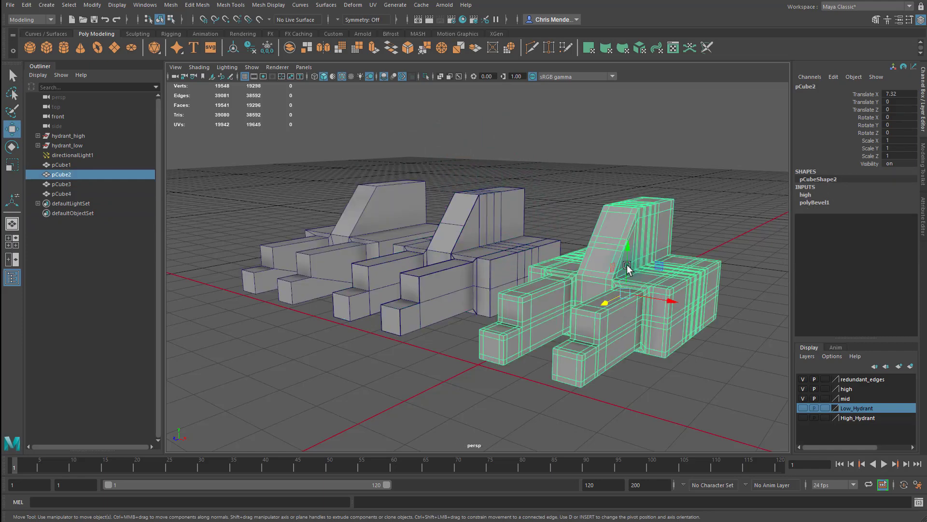
scroll(574, 282, down, 3)
key(1)
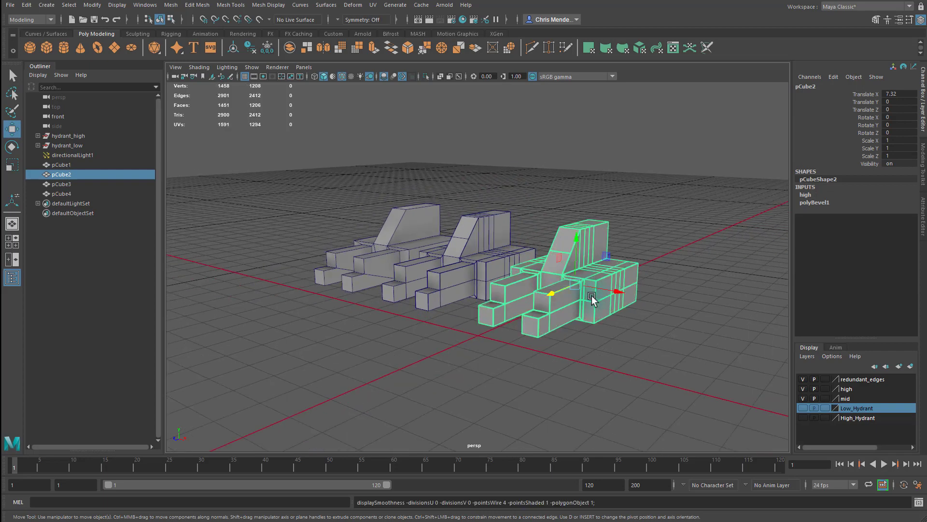
key(ctrl+d)
drag(597, 296, 763, 342)
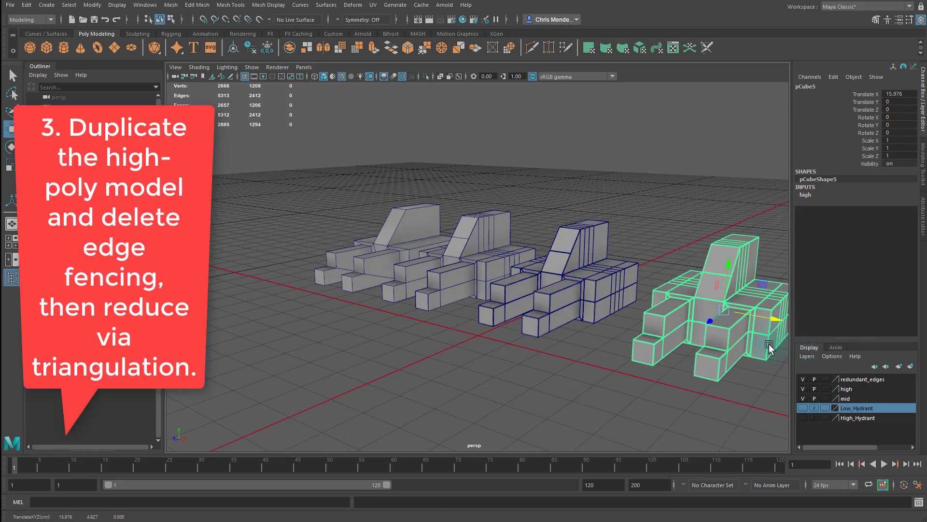
Select the fencing edge loops beside the duplicate's body corners, lengthwise edges and leg joint
key(f)
scroll(687, 356, up, 10)
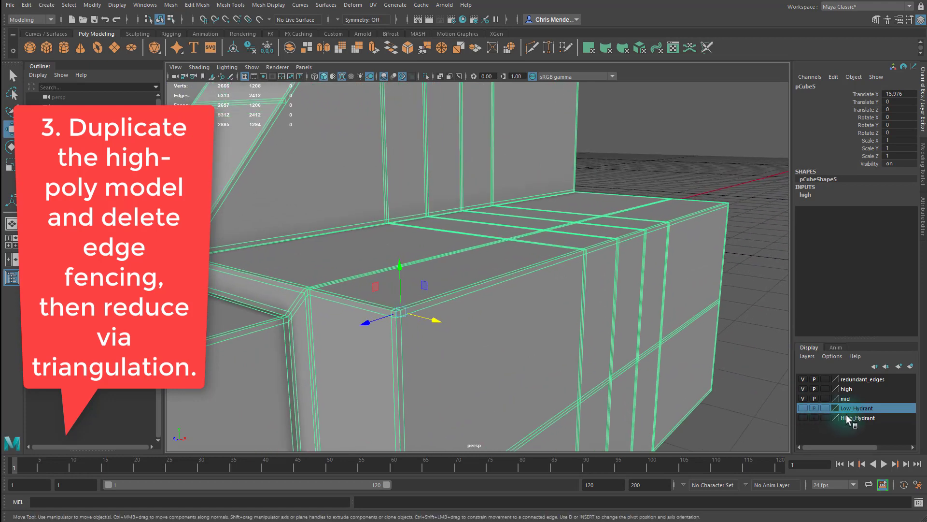
key(F10)
double_click(457, 301)
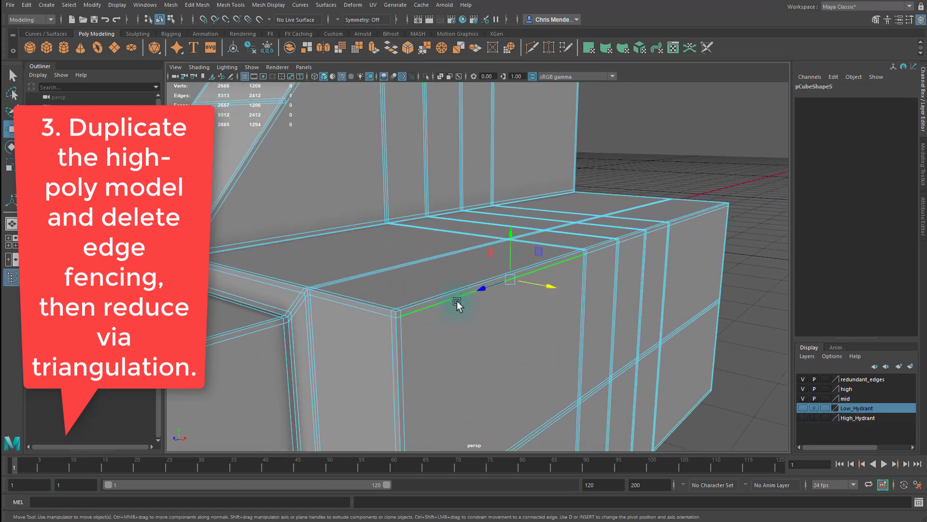
shift+double_click(413, 296)
shift+double_click(407, 327)
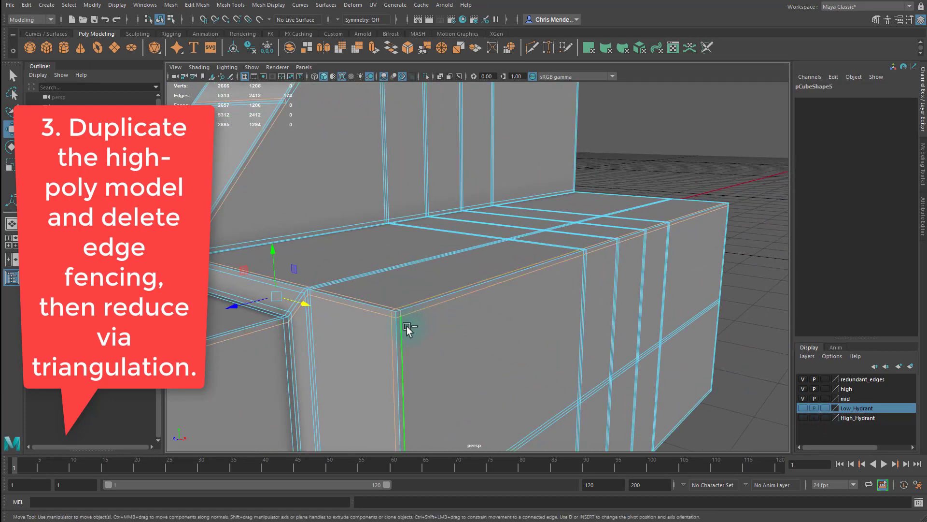
shift+click(314, 316)
shift+click(308, 325)
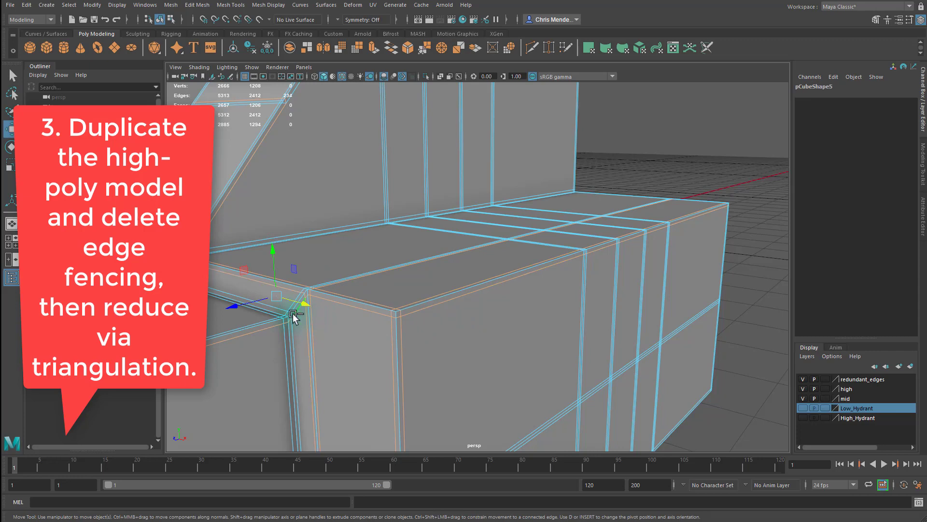
shift+double_click(292, 327)
shift+double_click(279, 341)
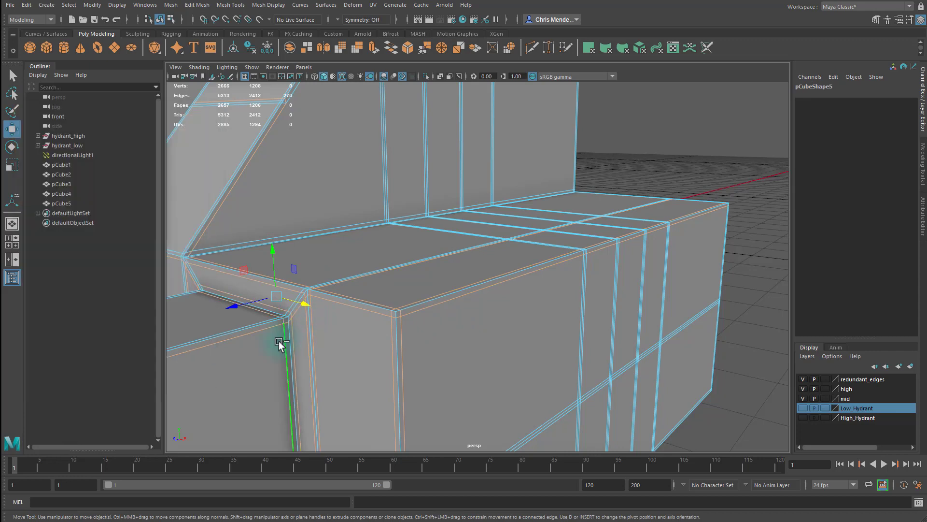
shift+double_click(268, 320)
Add the loops along the duplicate's four cross-section bands to the selection and delete all selected edges
alt+drag(592, 332, 499, 335)
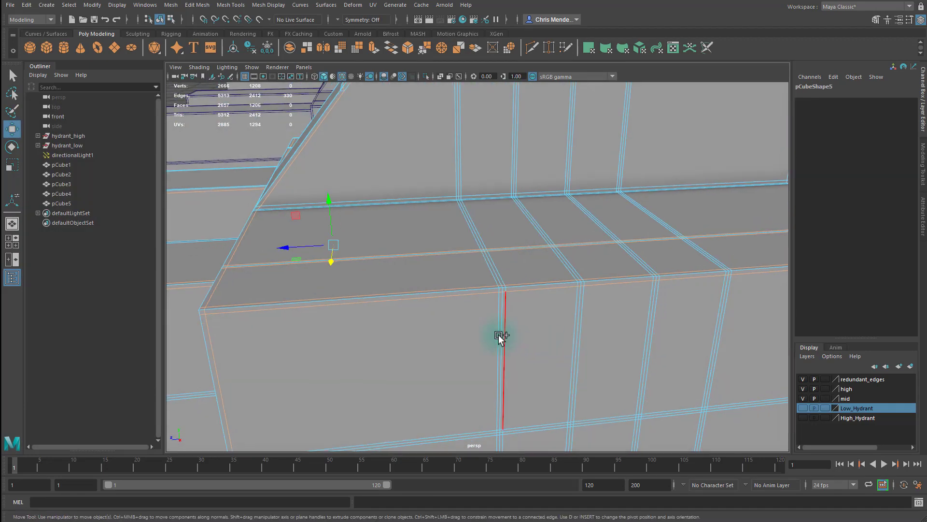
shift+double_click(506, 324)
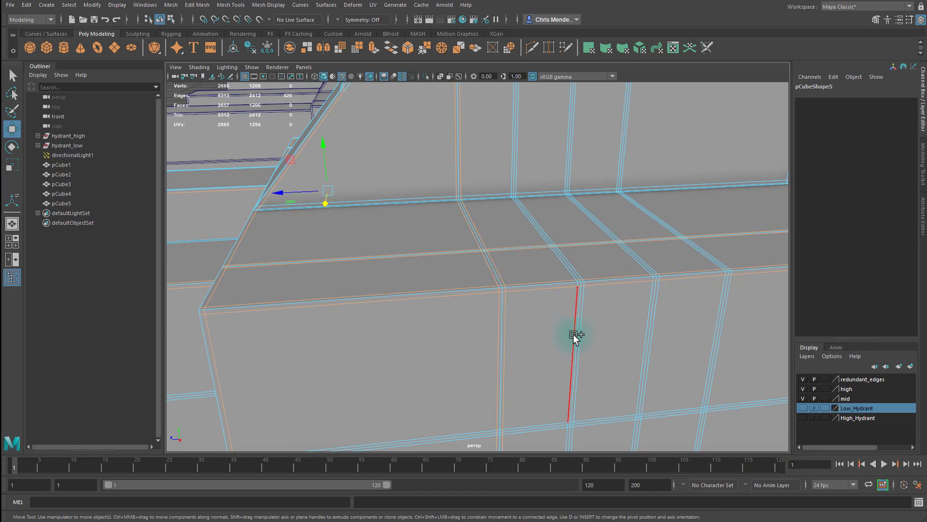
shift+double_click(591, 339)
shift+double_click(646, 341)
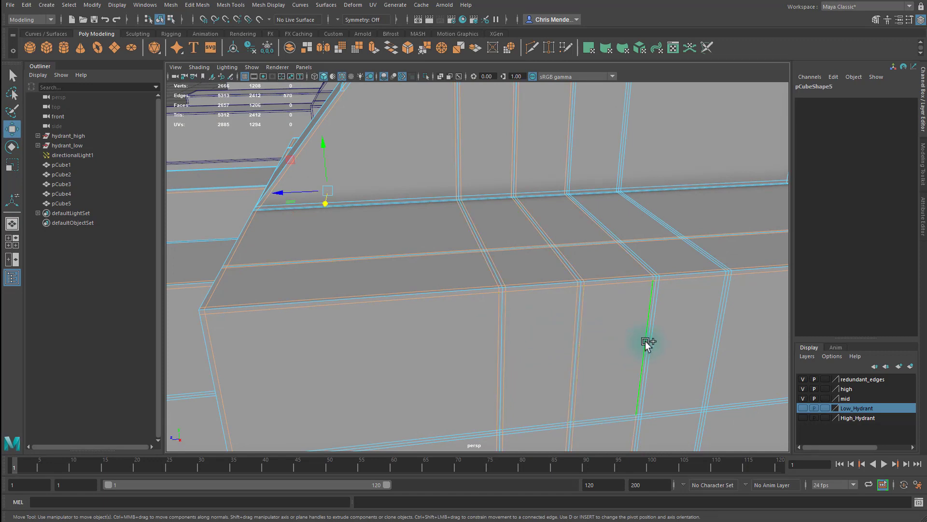
shift+double_click(722, 334)
shift+click(728, 334)
shift+double_click(720, 335)
shift+double_click(652, 322)
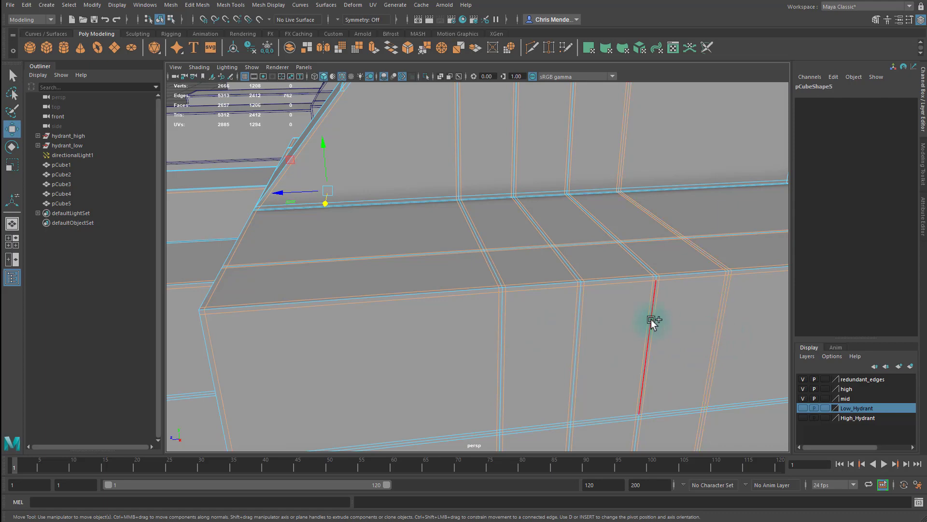
shift+double_click(579, 317)
alt+drag(683, 325, 552, 309)
key(Delete)
scroll(554, 265, down, 6)
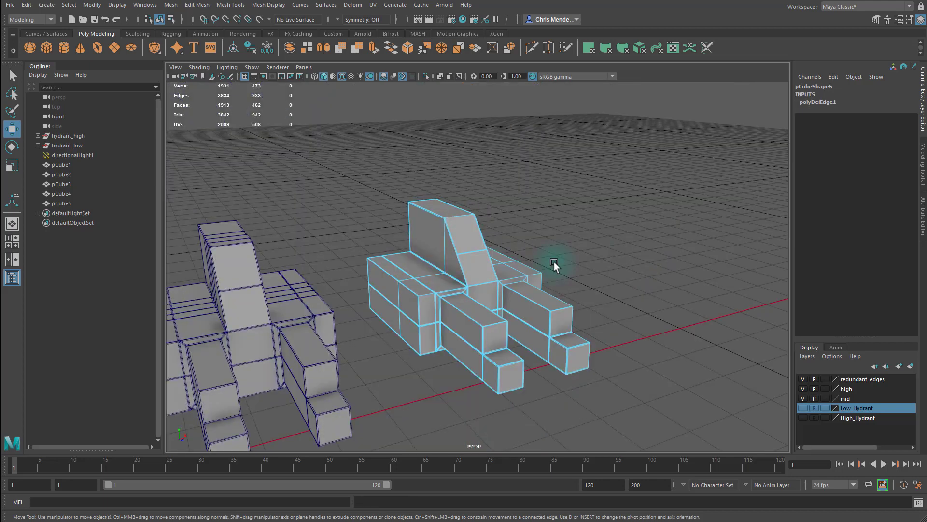